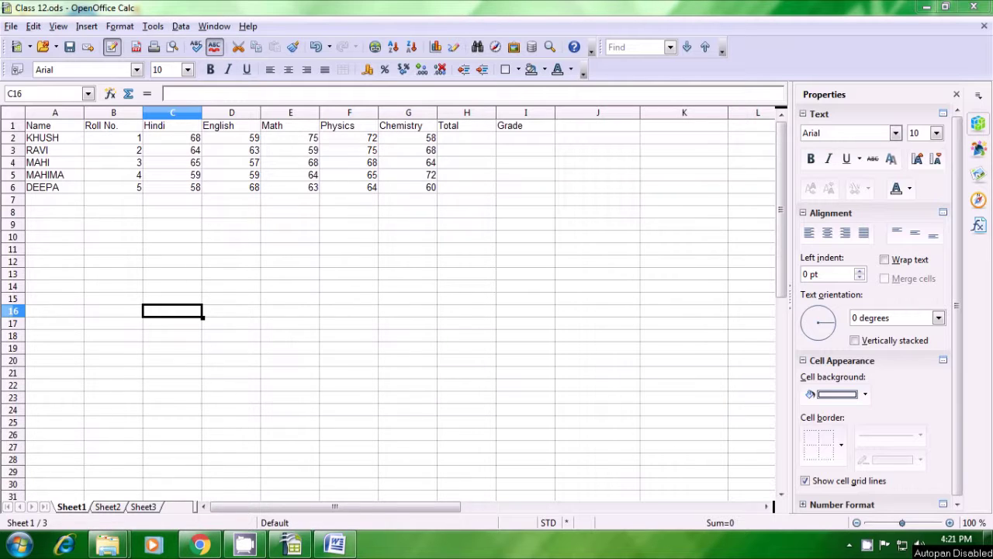
Calculate the first student's total in H2 with the formula =SUM(C2:G2)
{"action": "left_click", "coordinate": [461, 142]}
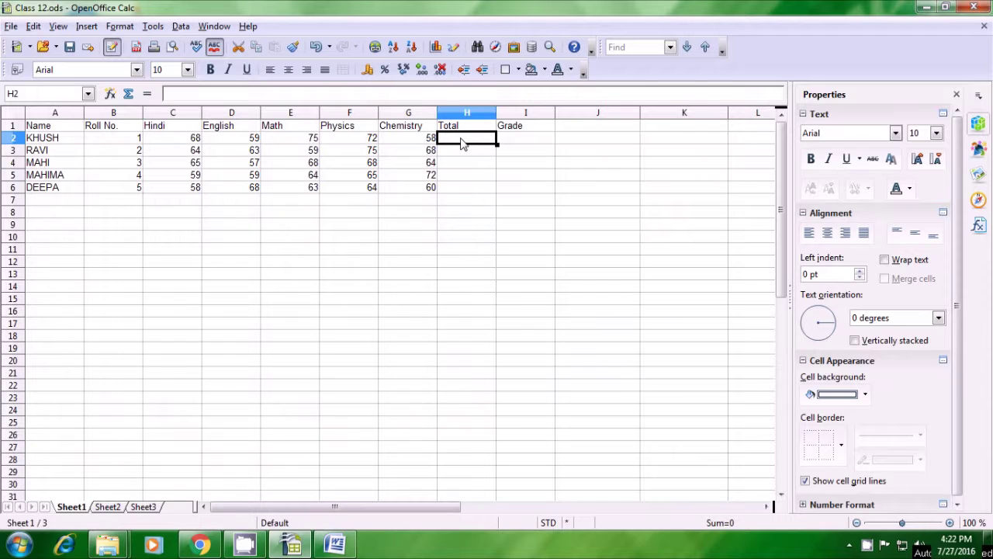
{"action": "type", "text": "="}
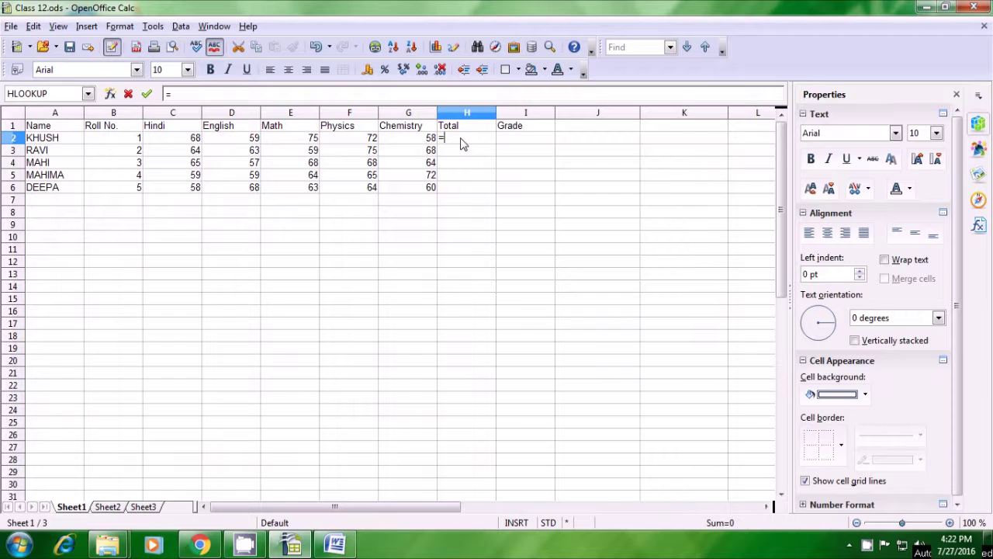
{"action": "type", "text": "sum"}
{"action": "type", "text": "("}
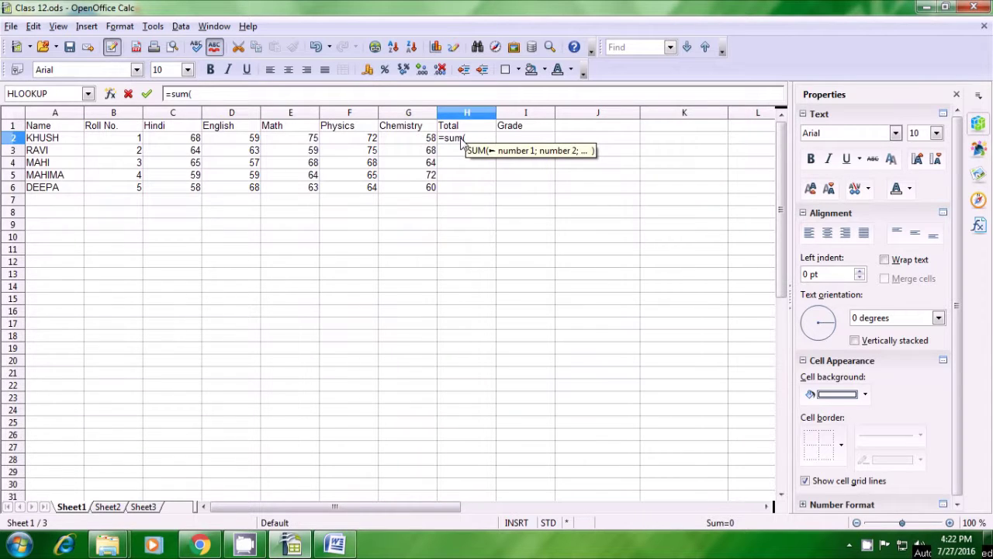
{"action": "left_click_drag", "start_coordinate": [192, 139], "coordinate": [390, 145]}
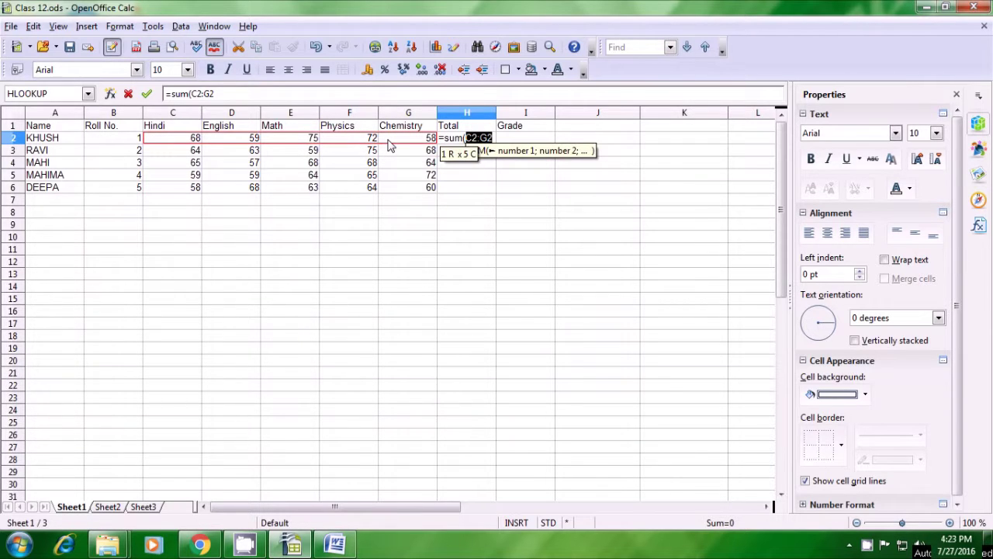
{"action": "type", "text": ")"}
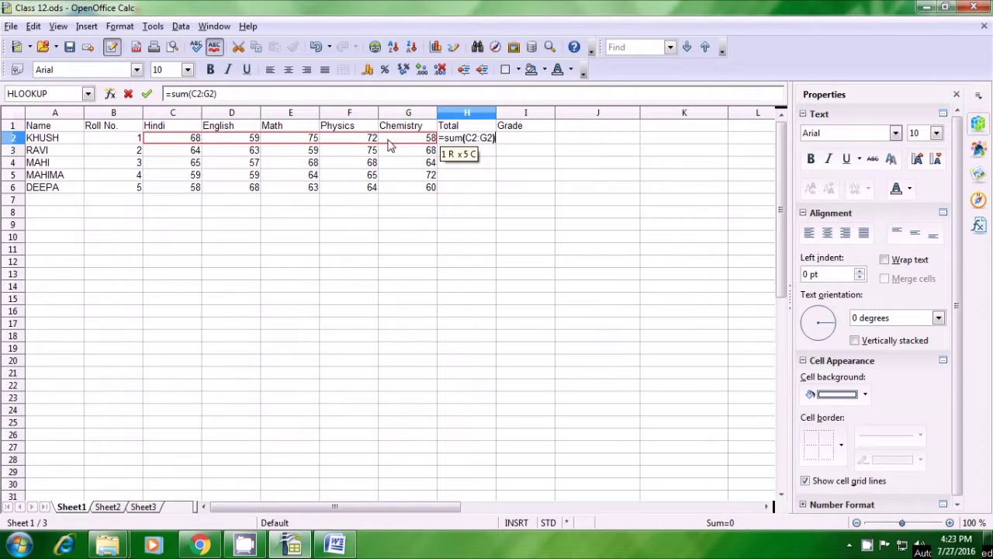
{"action": "key", "text": "Return"}
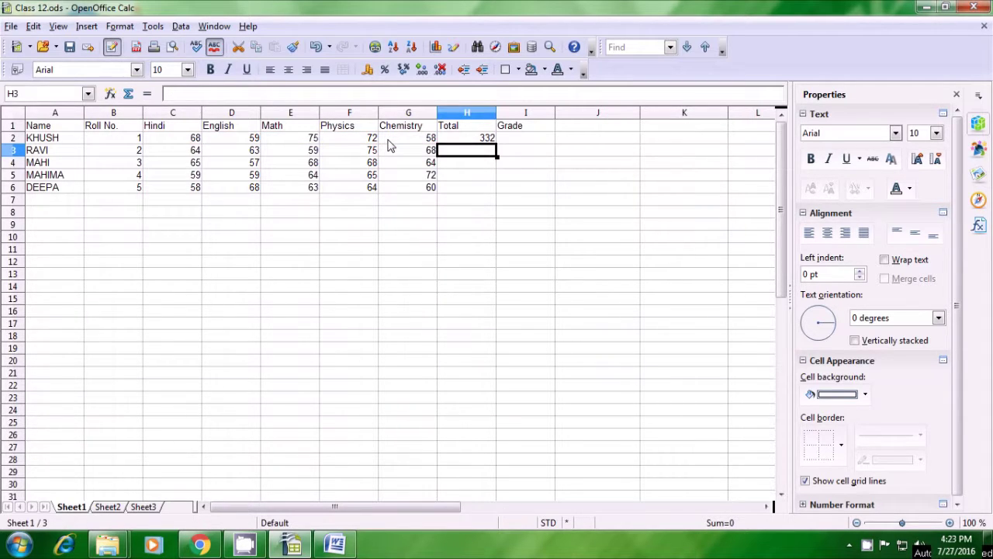
Fill the total formula from H2 down through H6 for the remaining students
{"action": "left_click", "coordinate": [467, 140]}
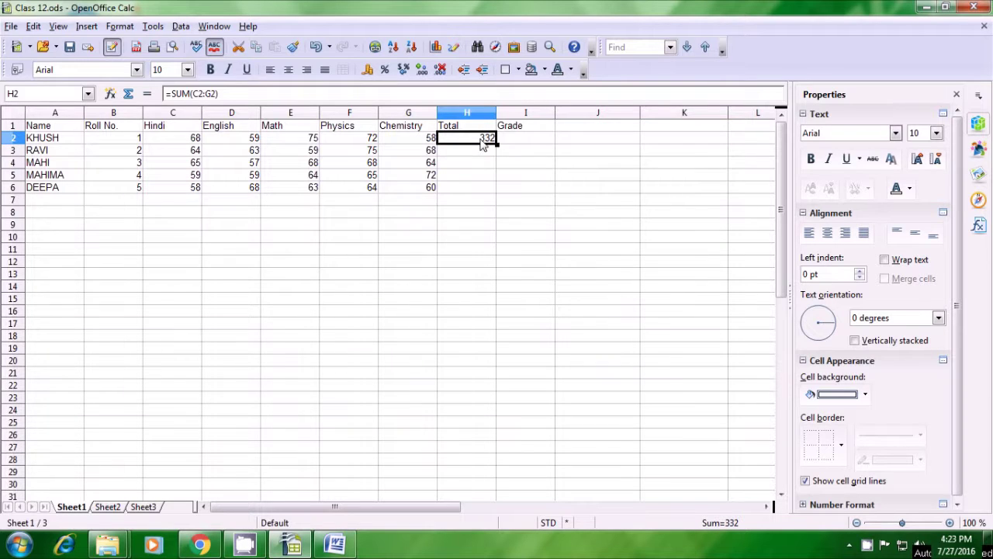
{"action": "left_click_drag", "start_coordinate": [496, 145], "coordinate": [498, 191]}
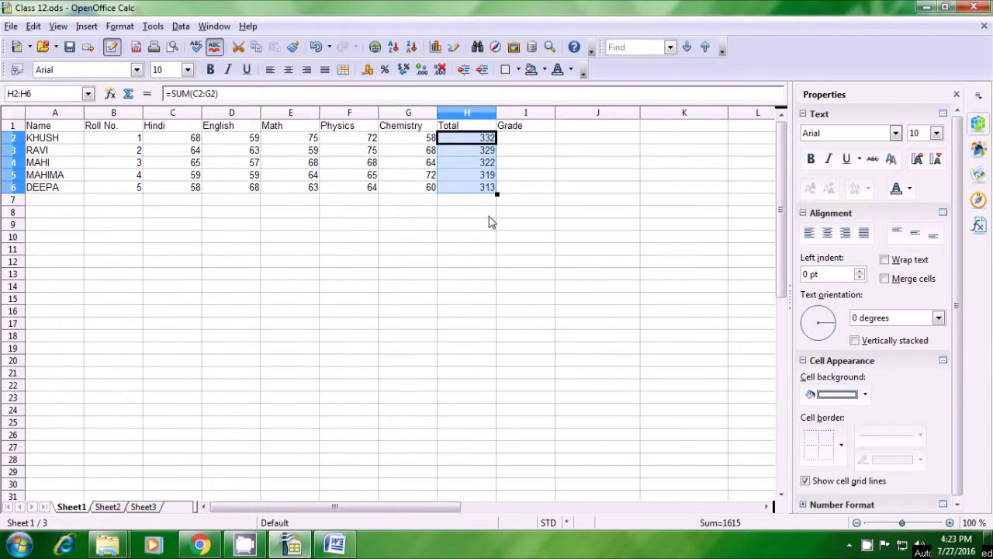
{"action": "left_click", "coordinate": [490, 216]}
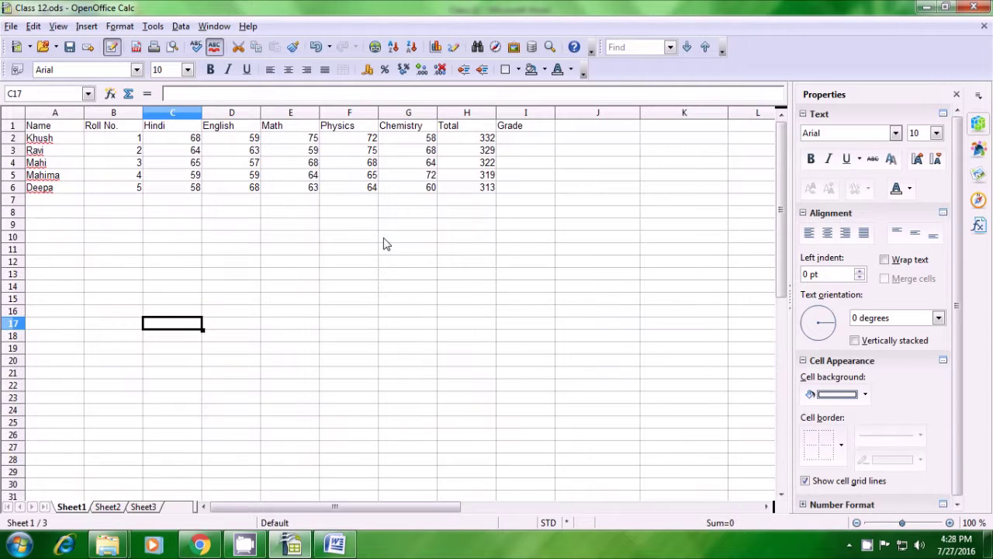
Change the student names in A2:A6 to UPPERCASE
{"action": "left_click_drag", "start_coordinate": [42, 138], "coordinate": [52, 190]}
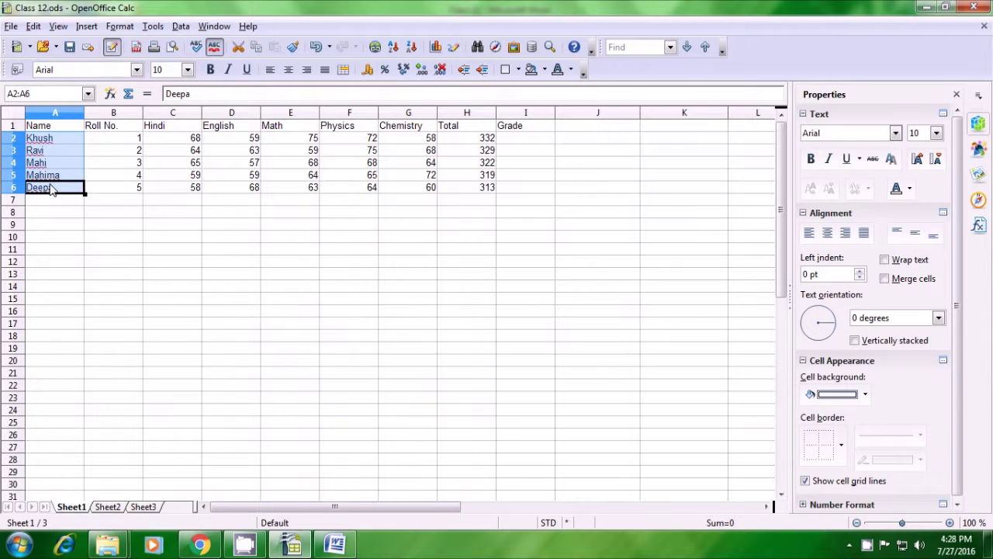
{"action": "left_click", "coordinate": [119, 26]}
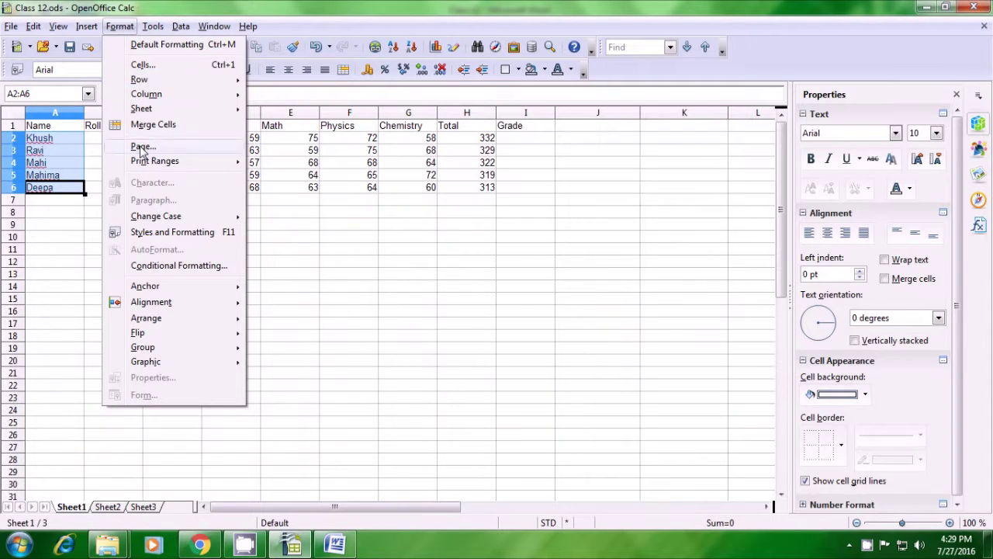
{"action": "mouse_move", "coordinate": [156, 218]}
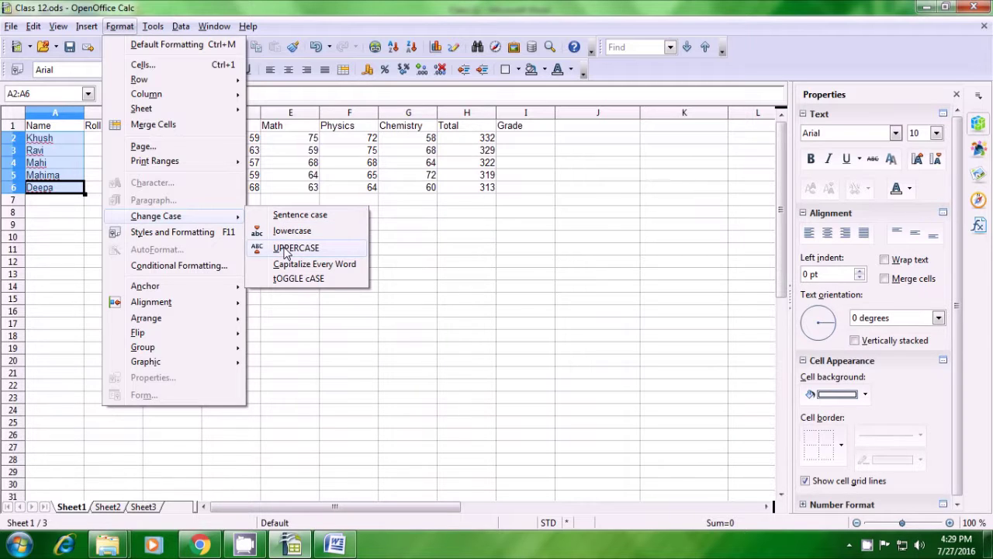
{"action": "left_click", "coordinate": [286, 248]}
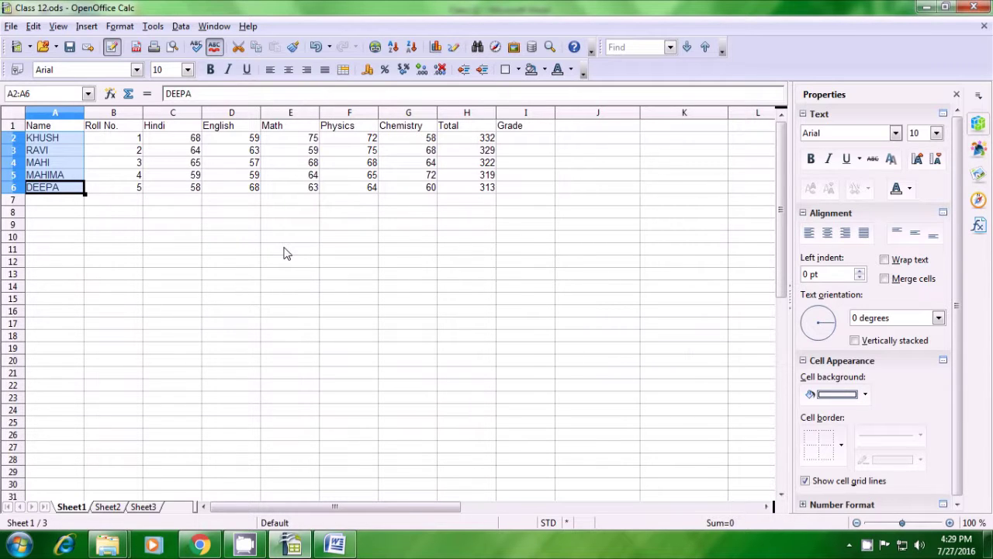
{"action": "left_click", "coordinate": [287, 253]}
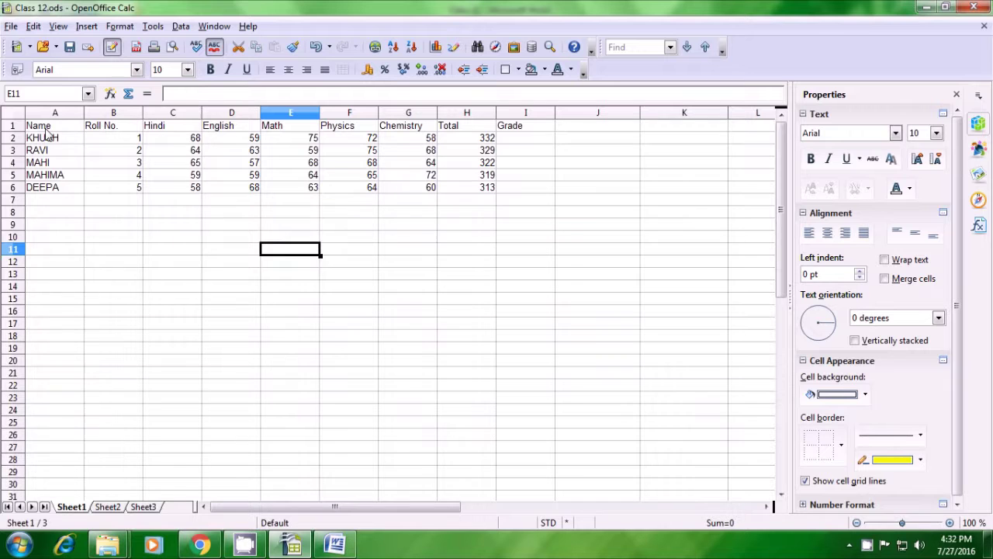
Start a chart from the marks table A1:I6 and choose the Bar chart type
{"action": "left_click_drag", "start_coordinate": [45, 130], "coordinate": [527, 197]}
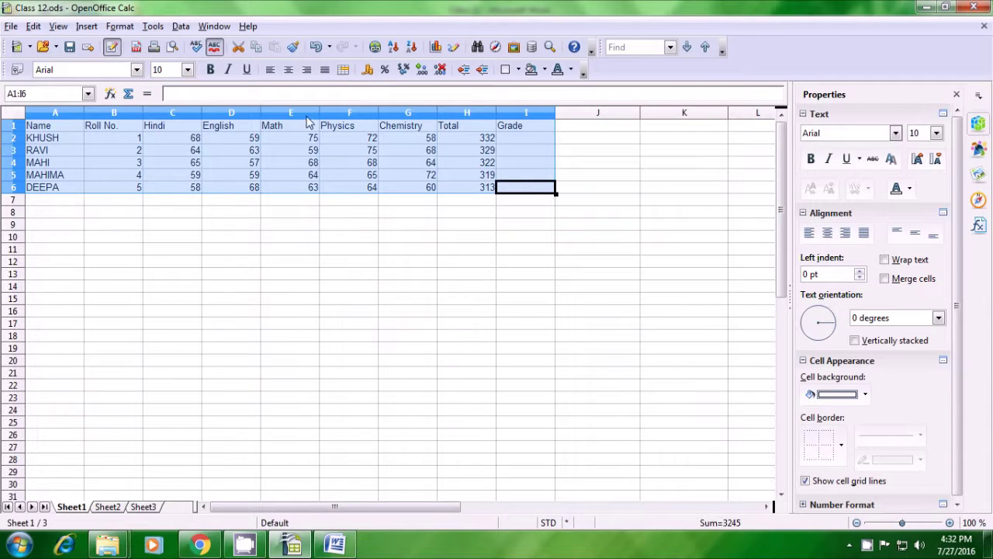
{"action": "left_click", "coordinate": [87, 27]}
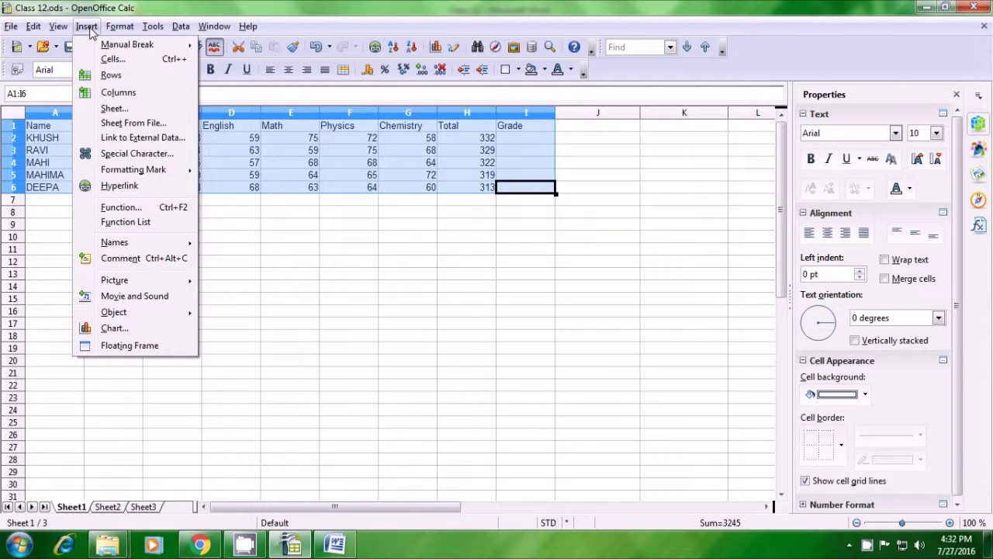
{"action": "left_click", "coordinate": [117, 328]}
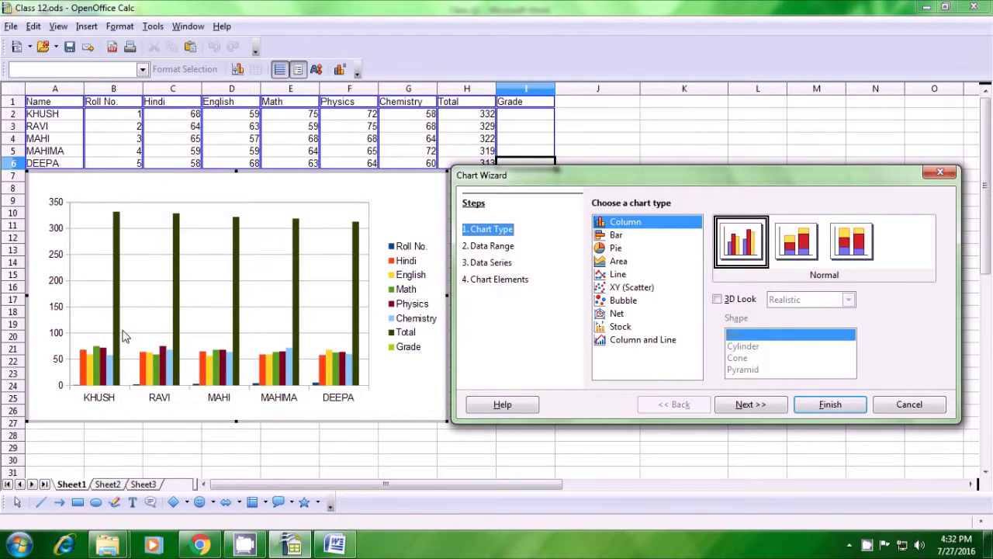
{"action": "left_click", "coordinate": [616, 236]}
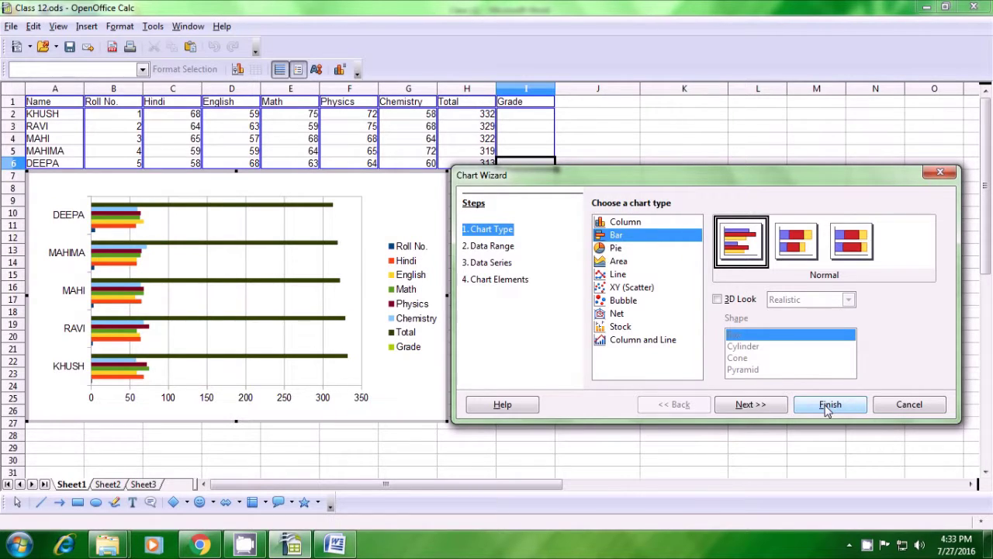
Preview the bar chart's data series in rows, and settle on data series in columns
{"action": "left_click", "coordinate": [756, 409]}
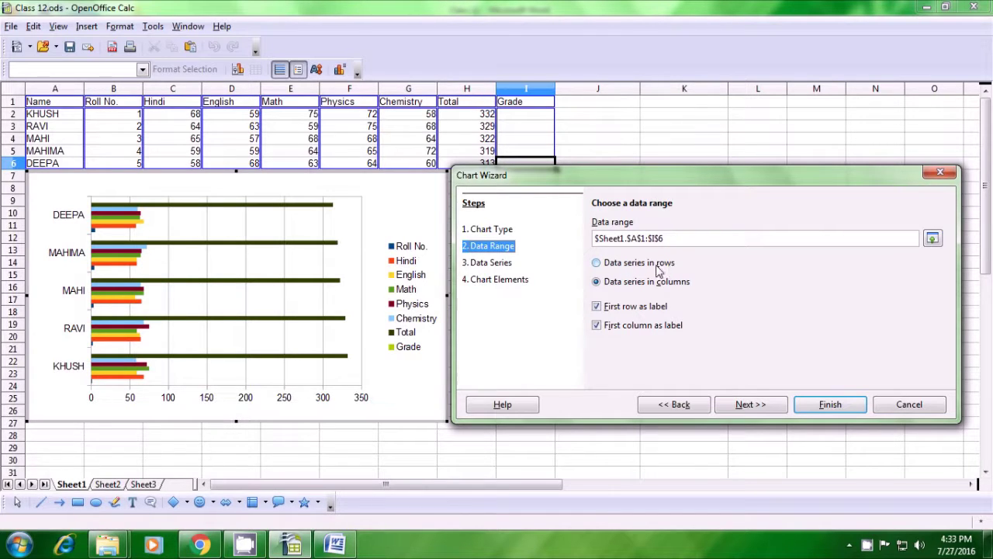
{"action": "left_click", "coordinate": [600, 265]}
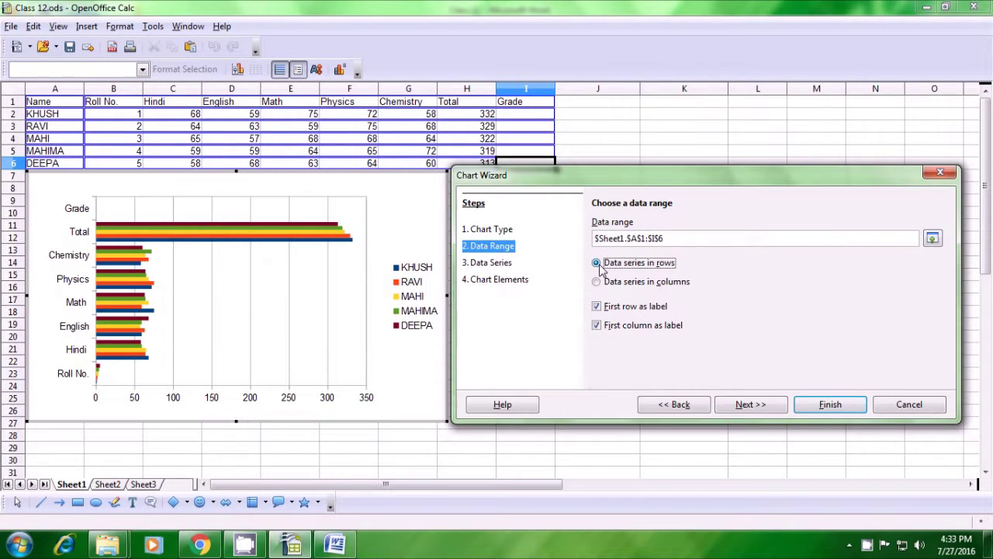
{"action": "left_click", "coordinate": [597, 282]}
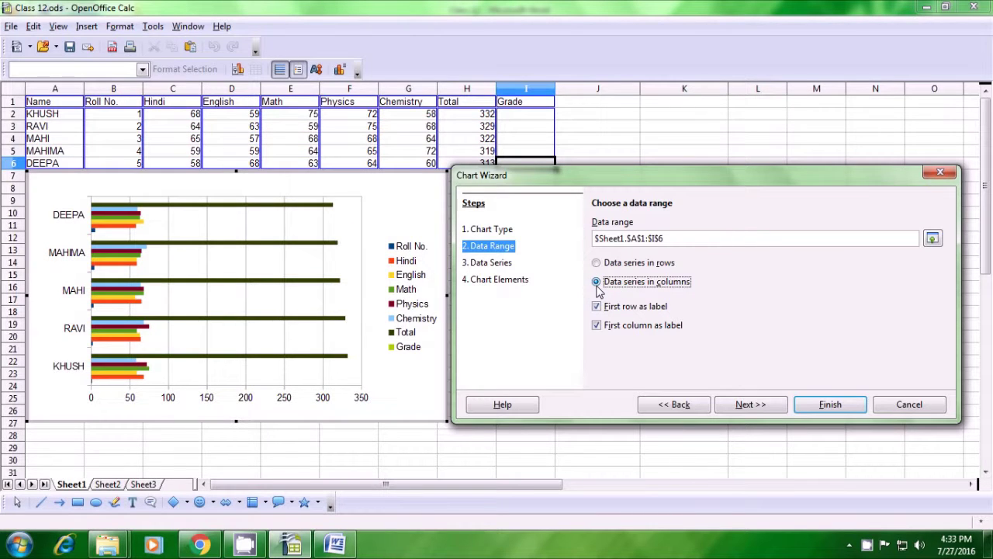
Set the chart legend's position to Bottom and finish creating the chart
{"action": "left_click", "coordinate": [760, 408]}
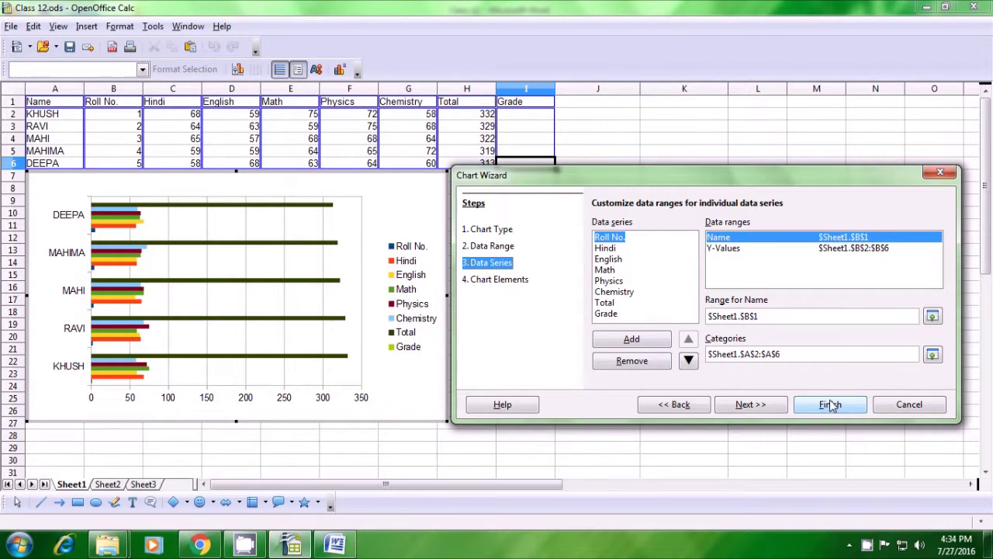
{"action": "left_click", "coordinate": [776, 406]}
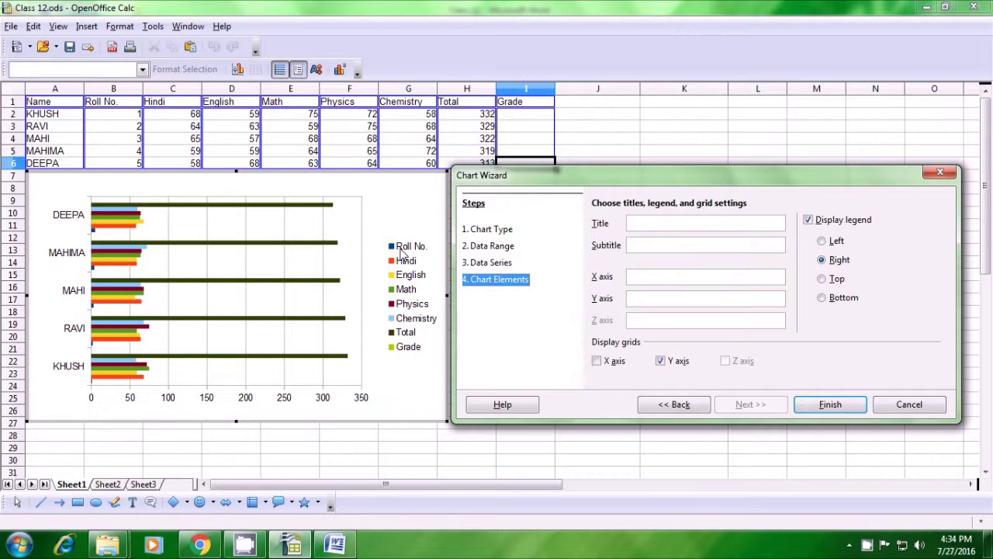
{"action": "left_click", "coordinate": [822, 281]}
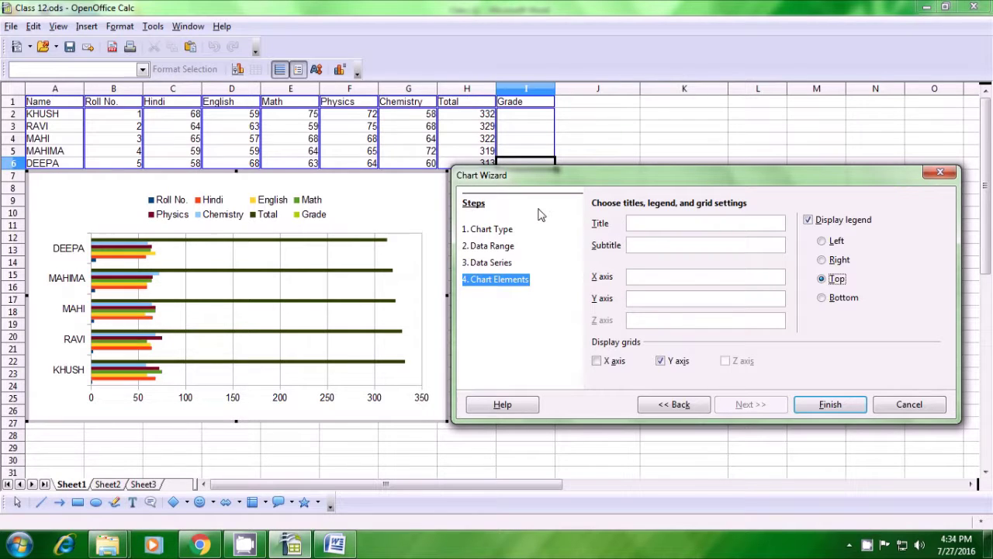
{"action": "left_click", "coordinate": [822, 299]}
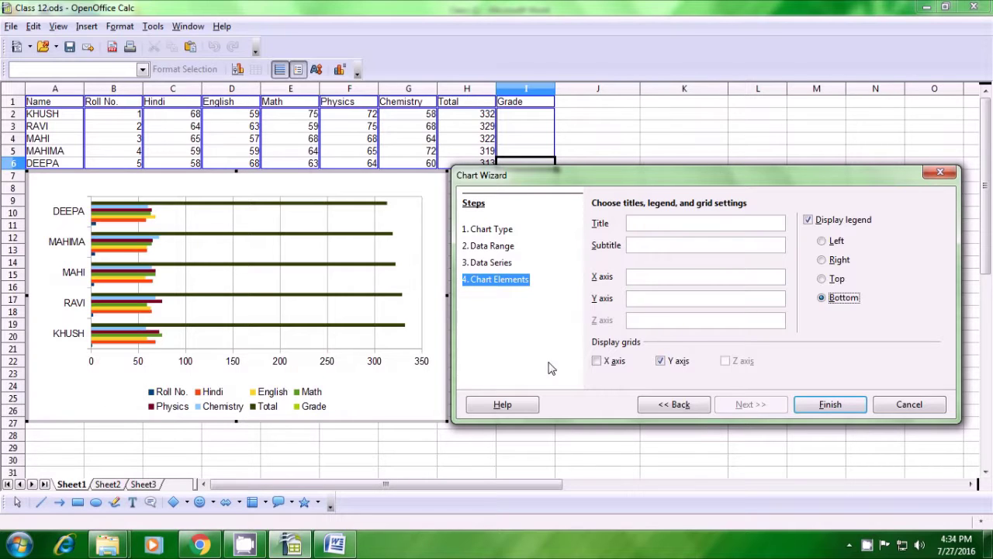
{"action": "left_click", "coordinate": [829, 406]}
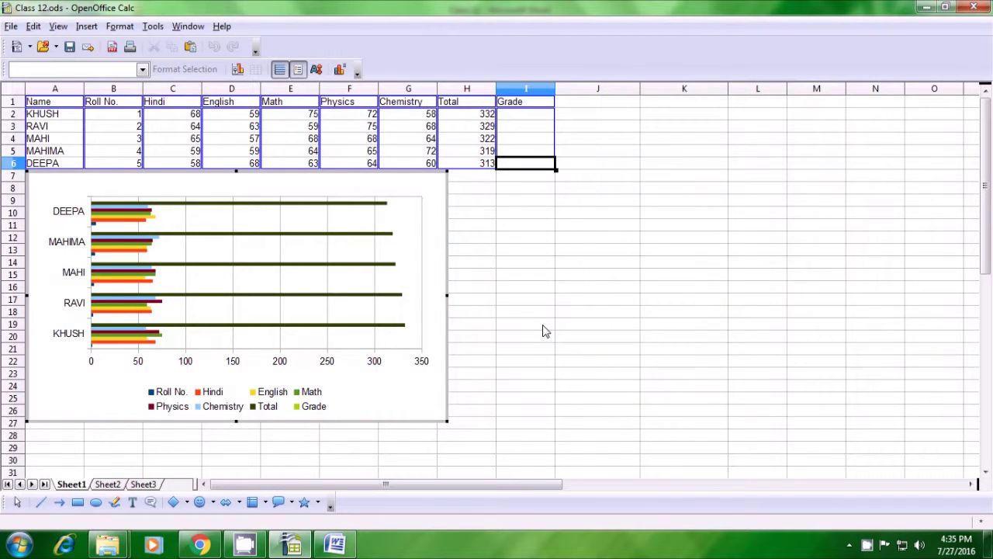
Nudge the plot area slightly up and left inside the chart, and shrink the whole chart from its upper-left corner
{"action": "left_click", "coordinate": [231, 280]}
{"action": "mouse_move", "coordinate": [231, 279]}
{"action": "left_mouse_down"}
{"action": "mouse_move", "coordinate": [321, 330]}
{"action": "mouse_move", "coordinate": [288, 295]}
{"action": "mouse_move", "coordinate": [215, 271]}
{"action": "mouse_move", "coordinate": [224, 270]}
{"action": "left_mouse_up"}
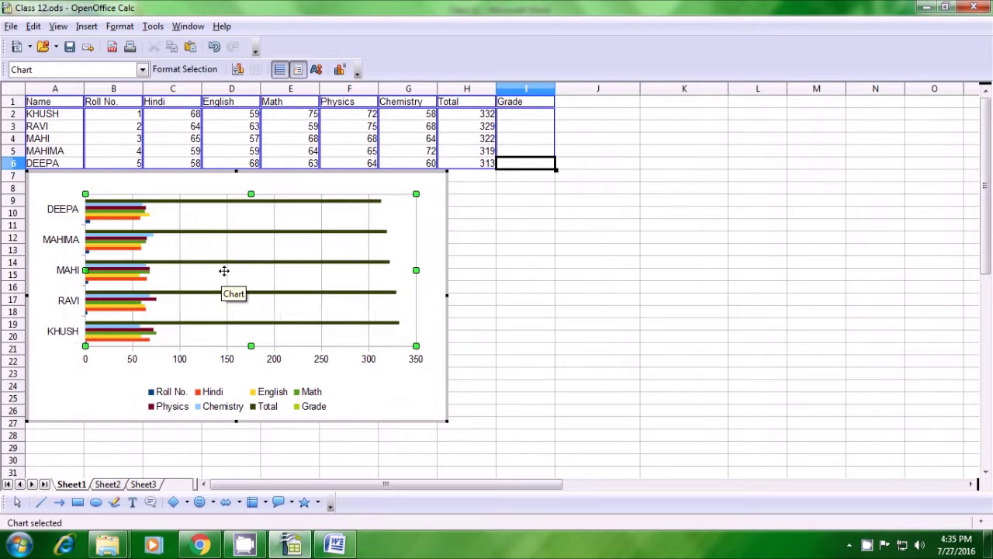
{"action": "left_click", "coordinate": [51, 188]}
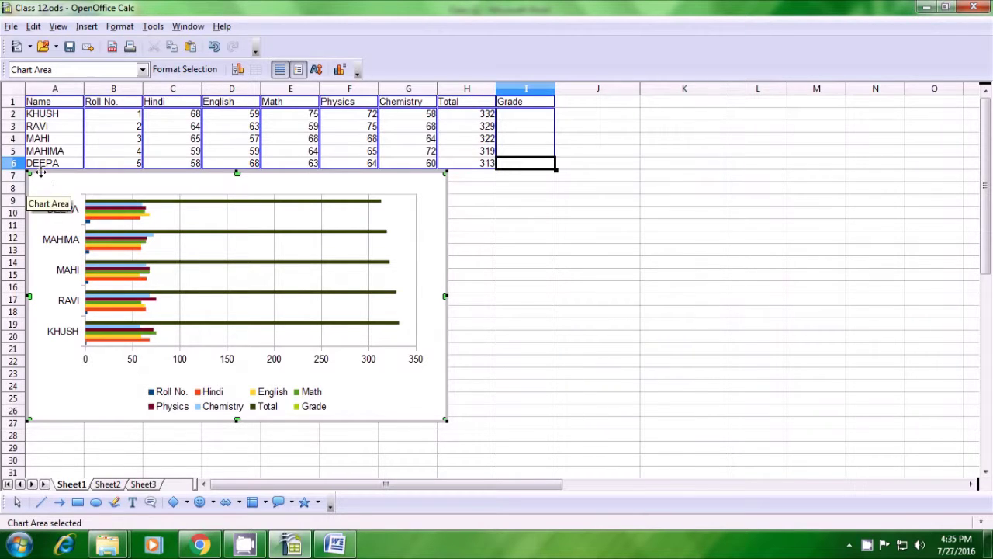
{"action": "left_click_drag", "start_coordinate": [28, 172], "coordinate": [159, 233]}
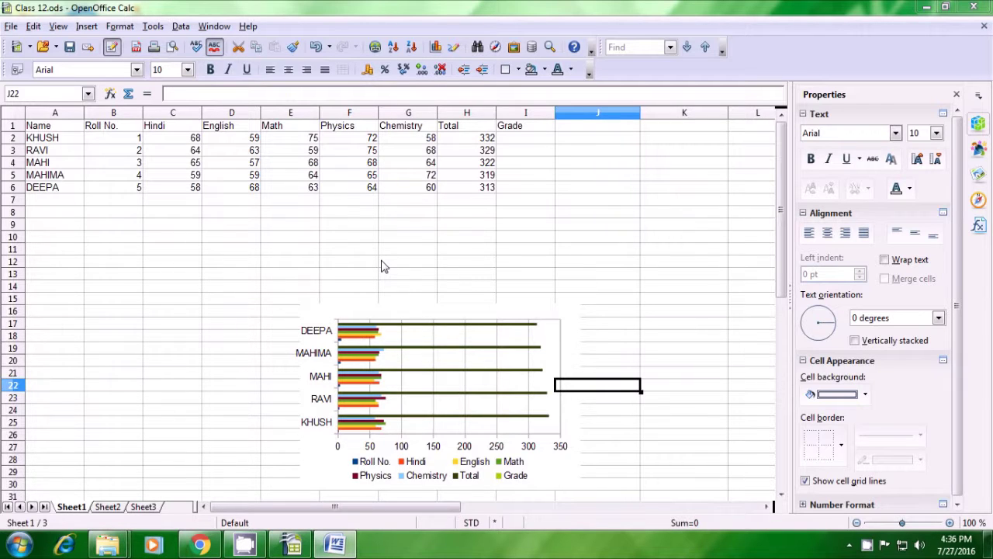
Enter the formula =IF(H2>330;"A";"B") in cell I2 to grade the first student by total
{"action": "left_click", "coordinate": [528, 142]}
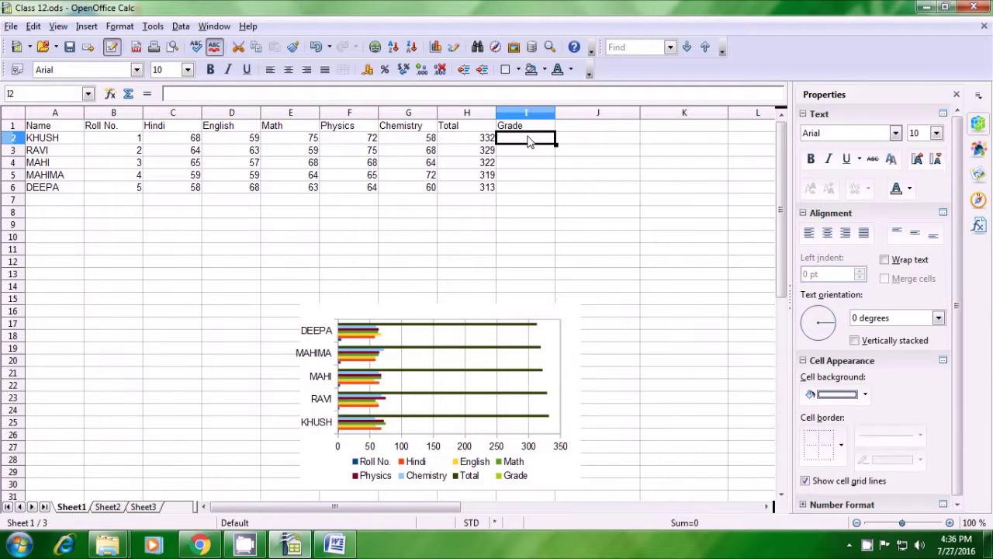
{"action": "type", "text": "="}
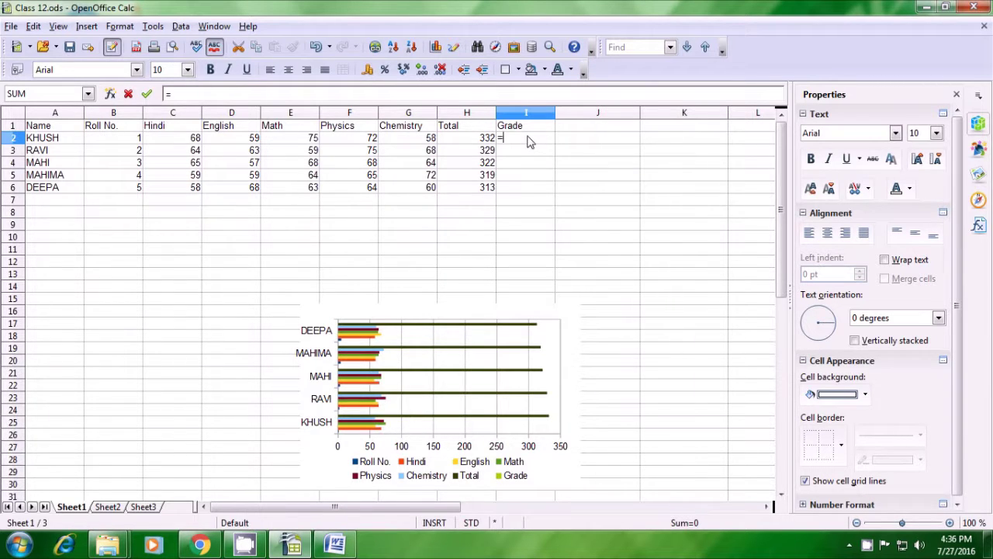
{"action": "type", "text": "if("}
{"action": "left_click", "coordinate": [487, 139]}
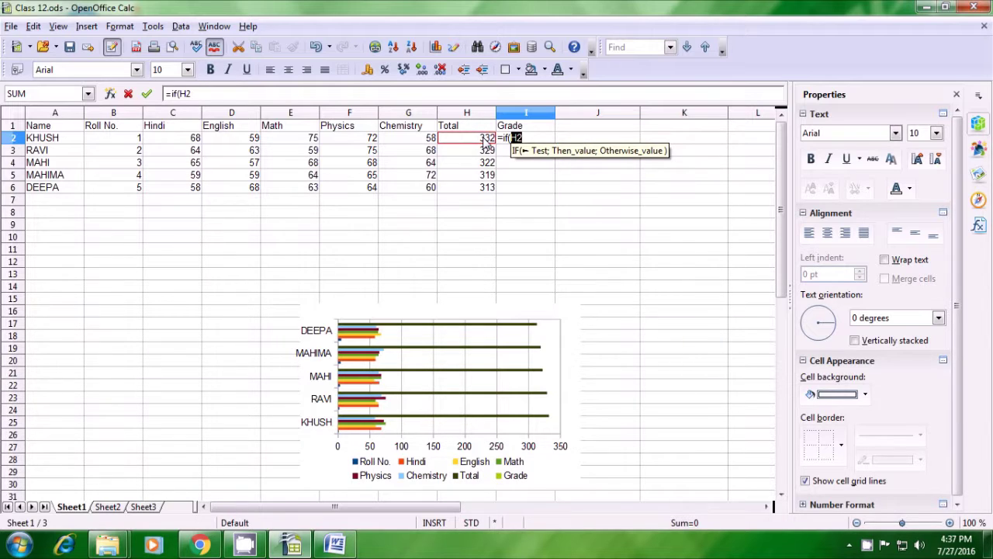
{"action": "type", "text": ">"}
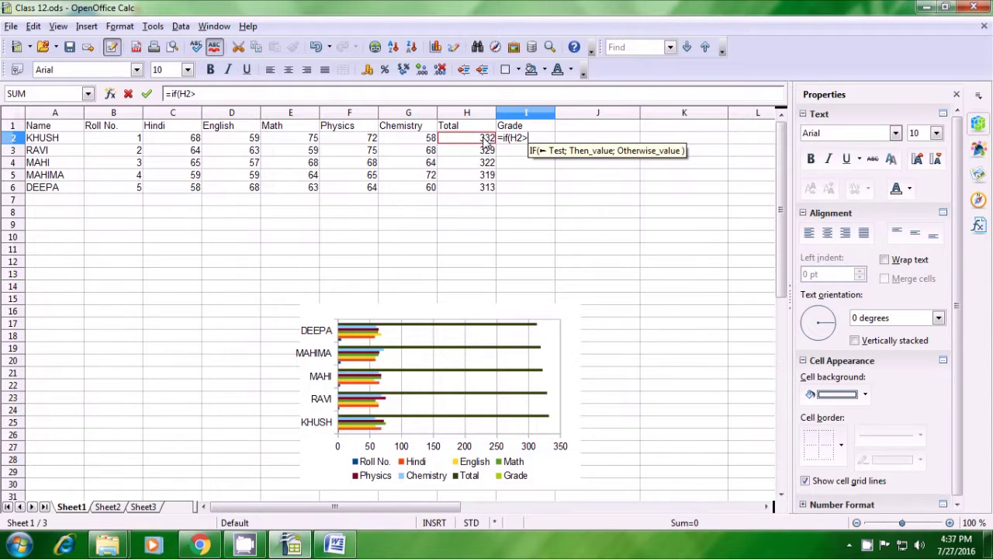
{"action": "type", "text": "330"}
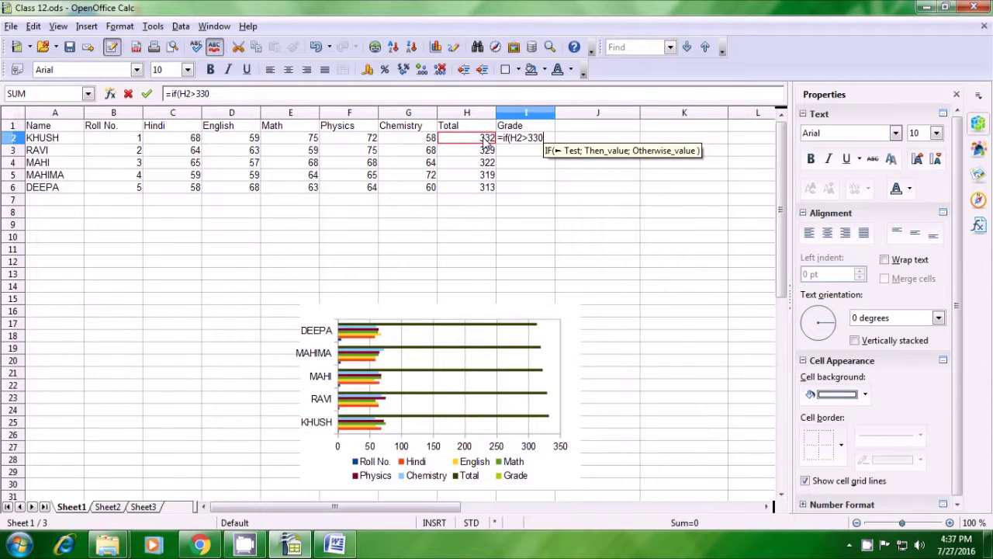
{"action": "type", "text": ";"}
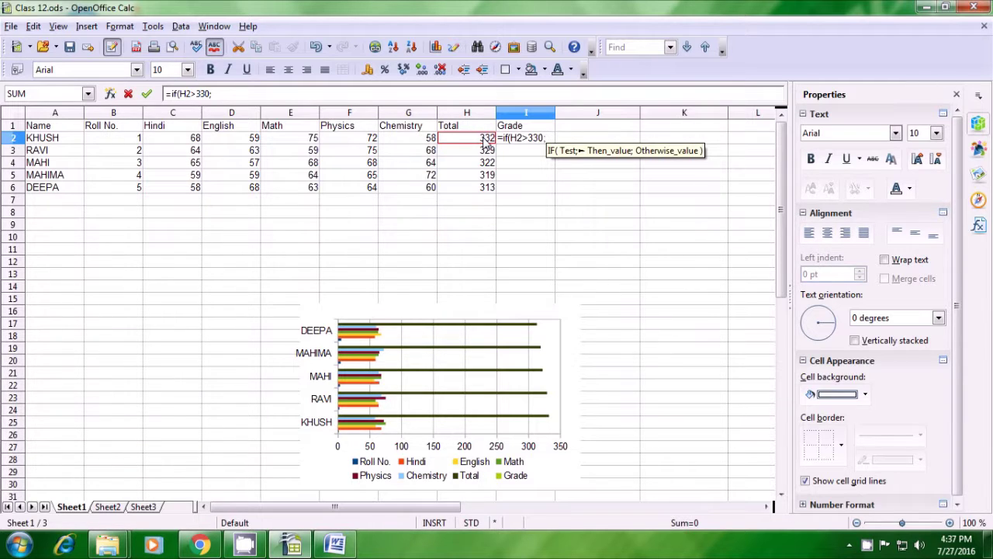
{"action": "type", "text": "\""}
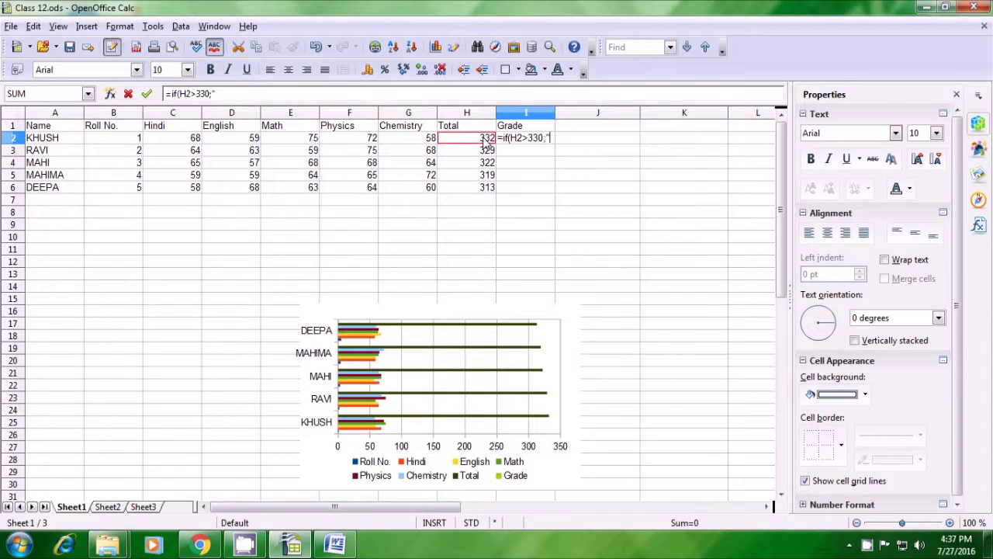
{"action": "type", "text": "A"}
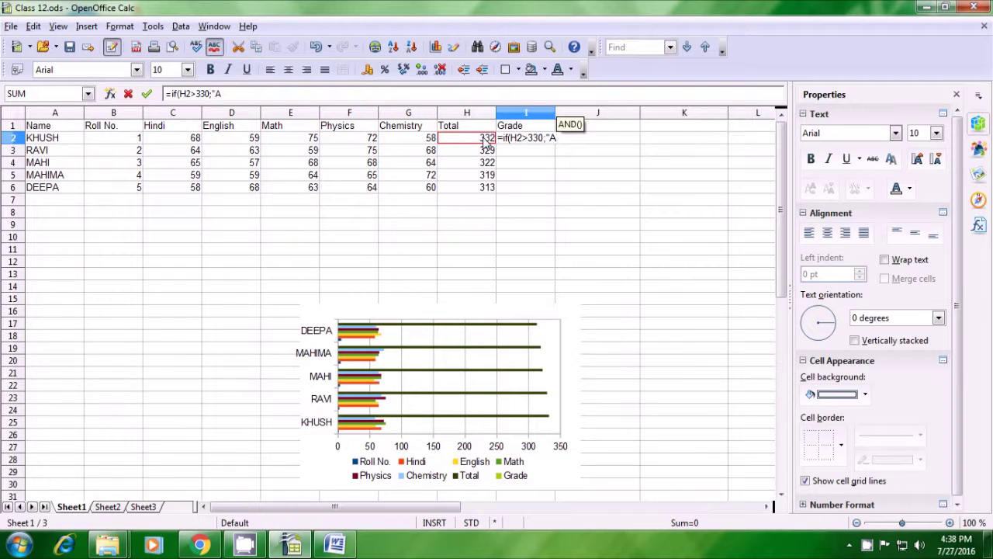
{"action": "type", "text": "\""}
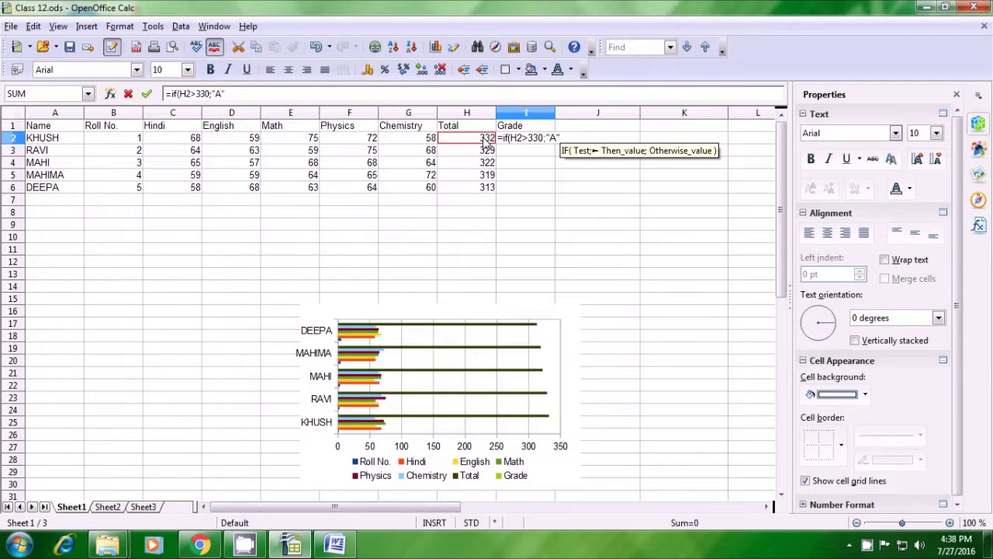
{"action": "type", "text": ";"}
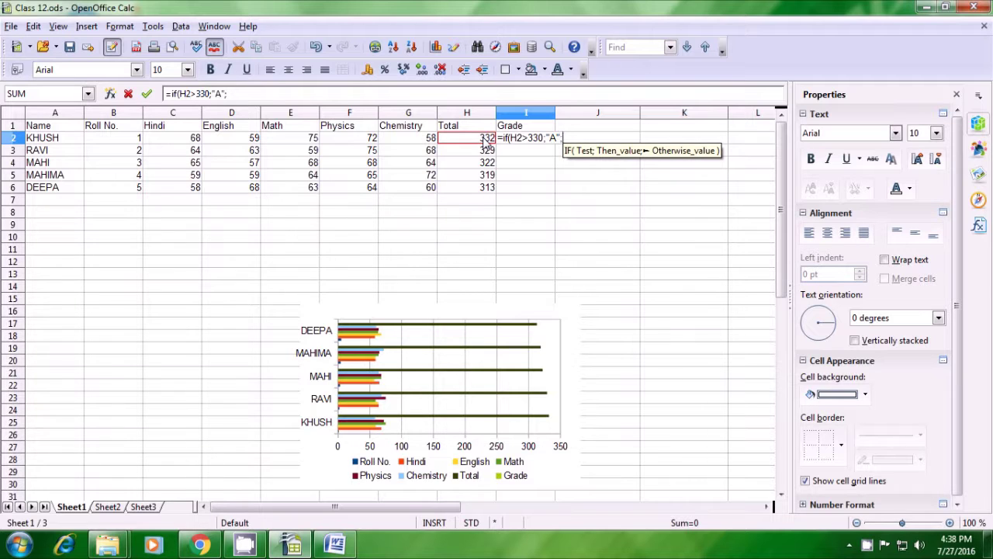
{"action": "type", "text": "\""}
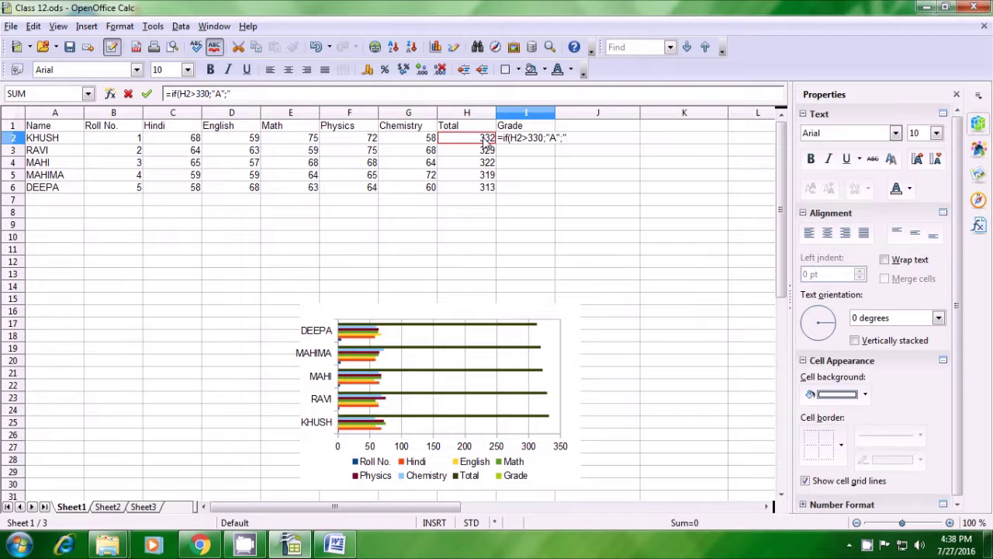
{"action": "type", "text": "B"}
{"action": "type", "text": "\""}
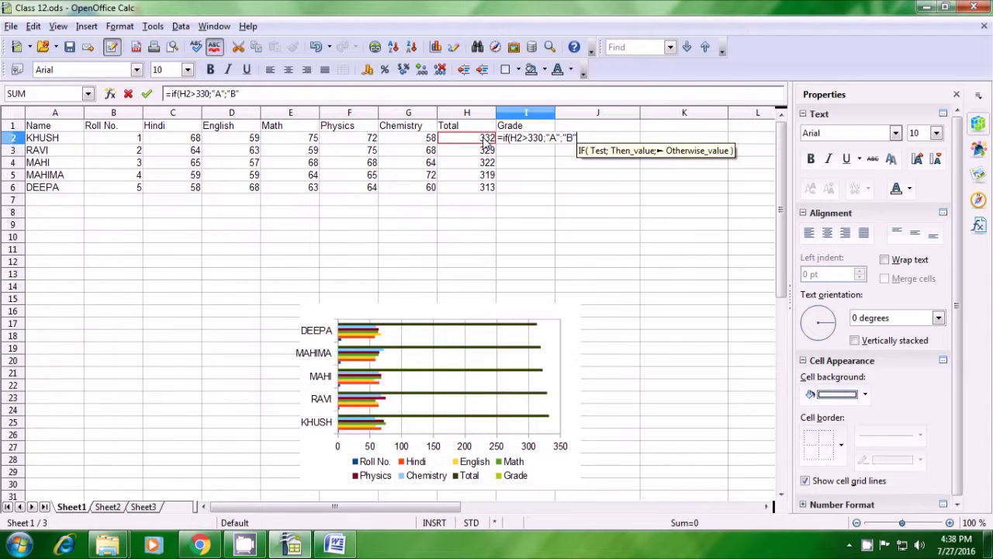
{"action": "type", "text": ")"}
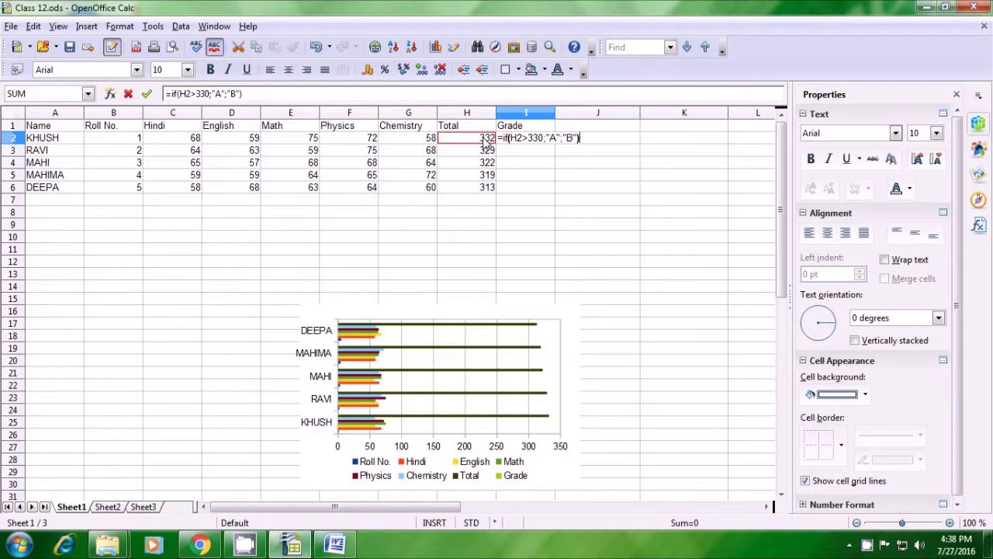
{"action": "key", "text": "Return"}
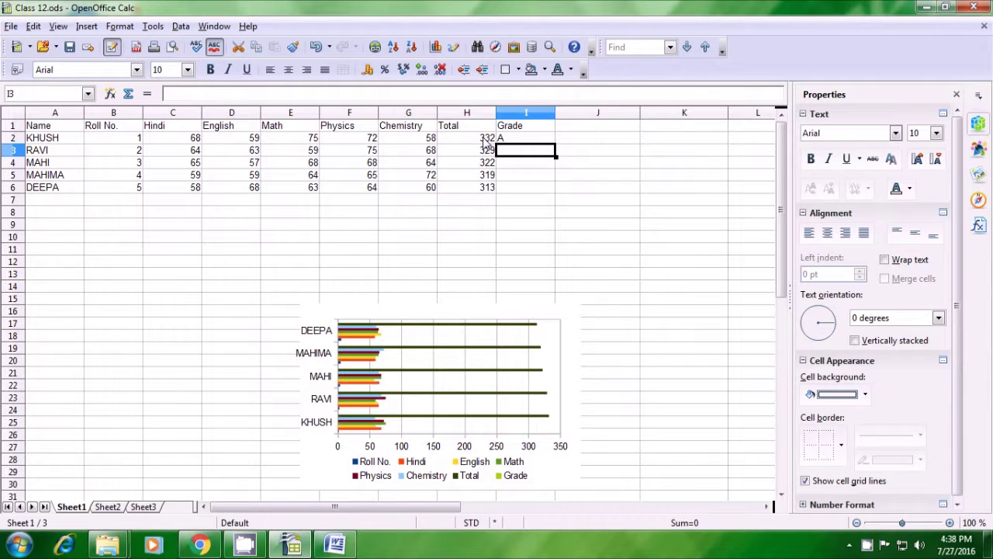
Fill the grade formula from I2 down through I6 for the remaining students
{"action": "left_click", "coordinate": [524, 139]}
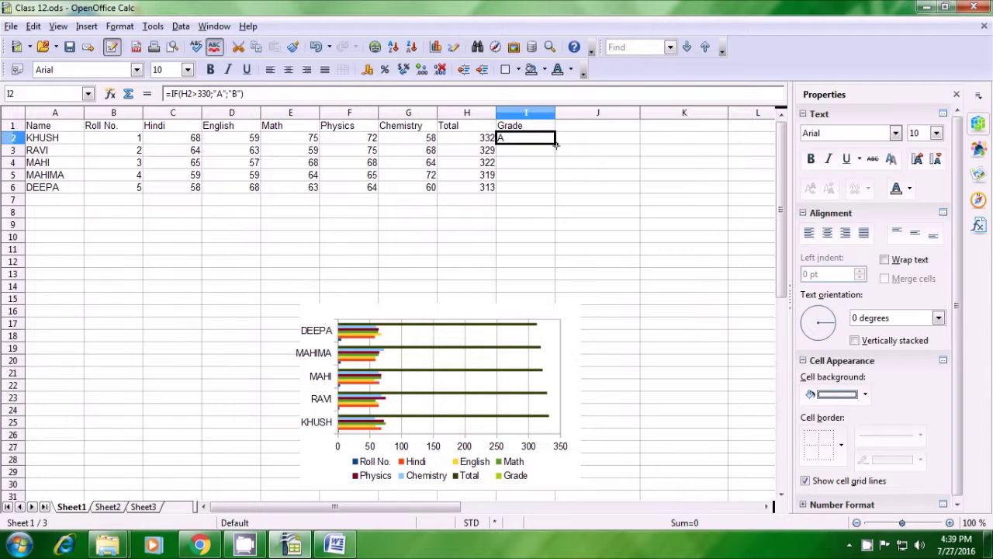
{"action": "left_click_drag", "start_coordinate": [556, 144], "coordinate": [554, 190]}
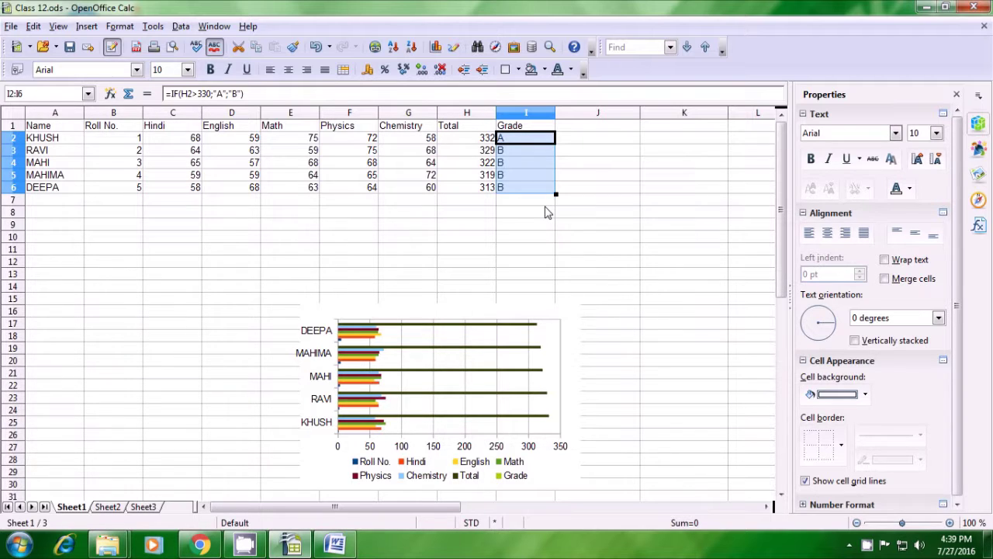
{"action": "left_click", "coordinate": [546, 212]}
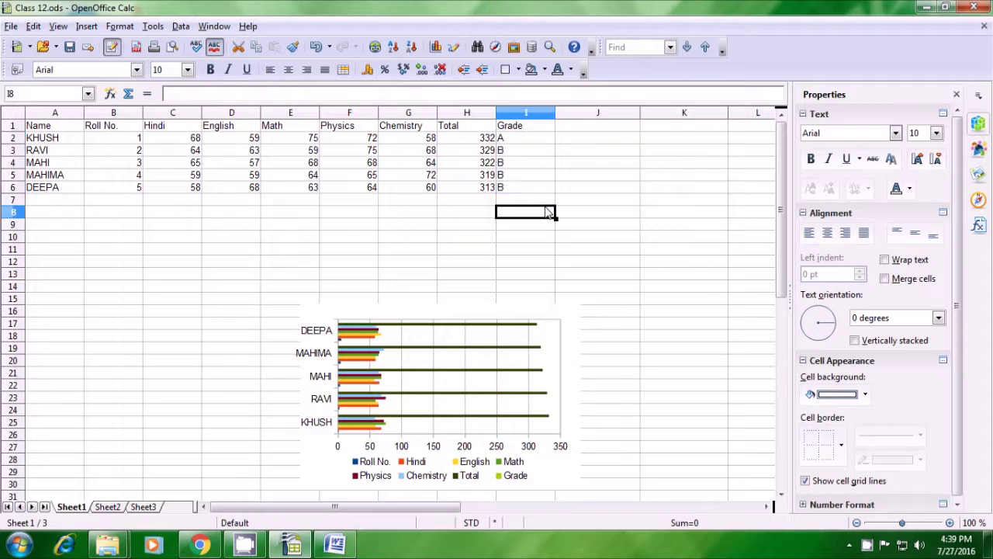
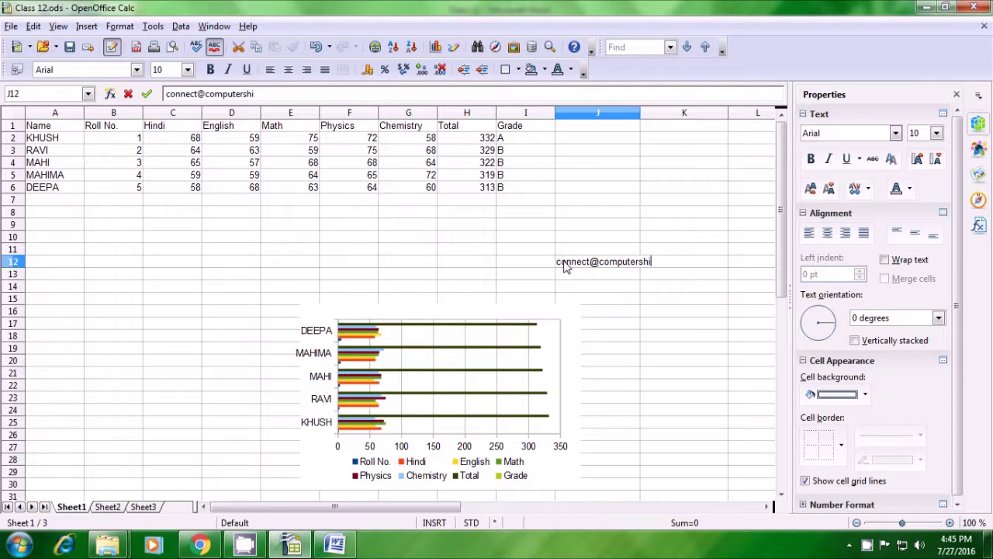
Complete the contact e-mail address in J12 and enter the formula =FIND("@";J12) in cell J14
{"action": "type", "text": "ksha.org"}
{"action": "left_click", "coordinate": [587, 289]}
{"action": "type", "text": "="}
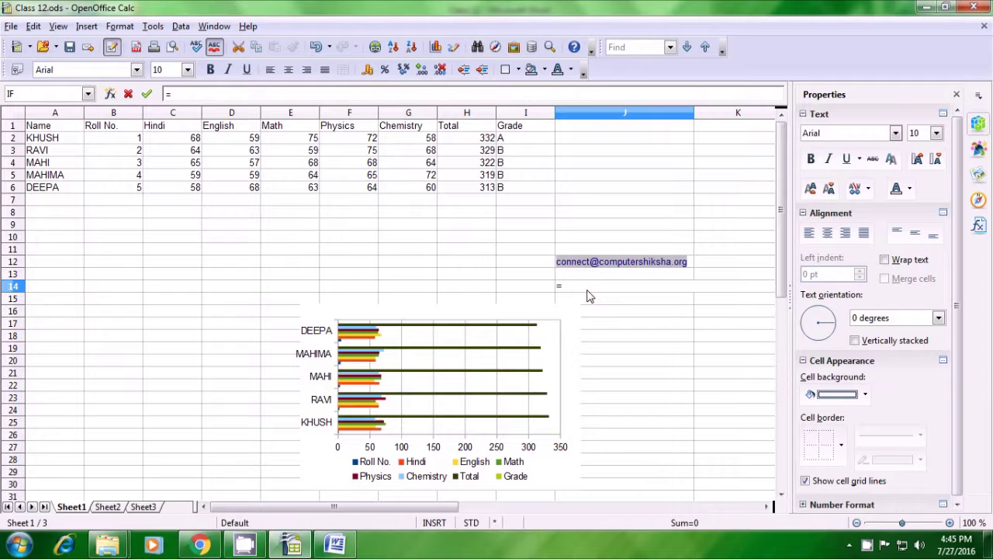
{"action": "type", "text": "find"}
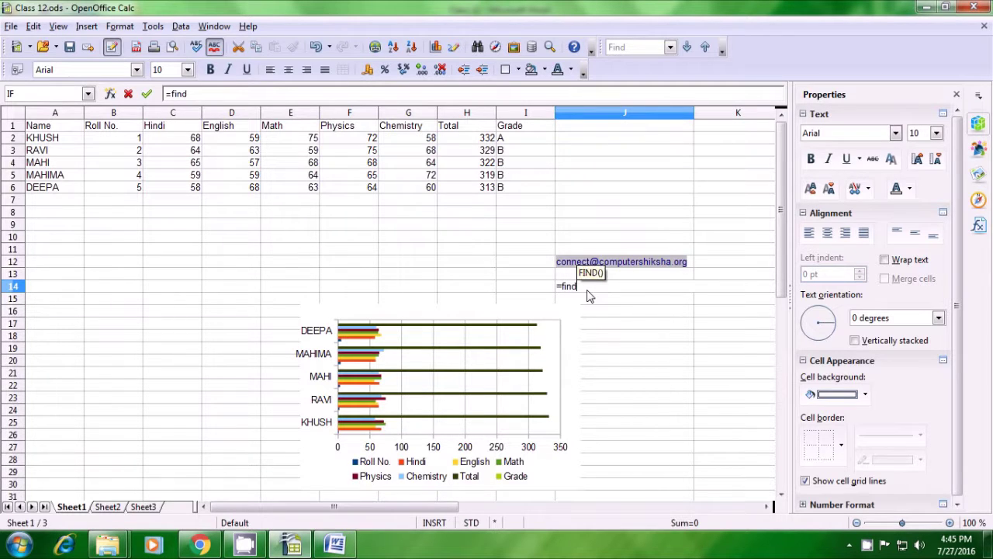
{"action": "type", "text": "("}
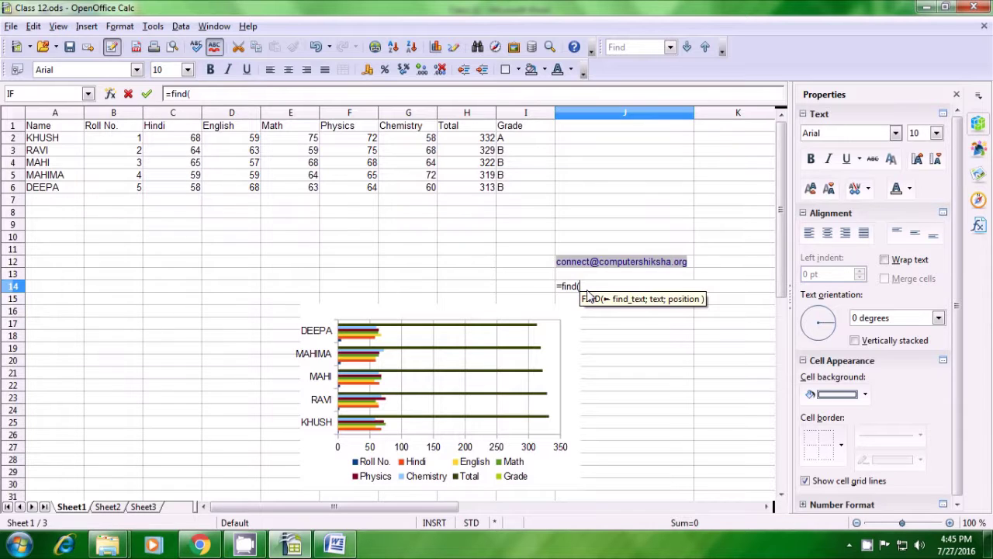
{"action": "type", "text": "\"@"}
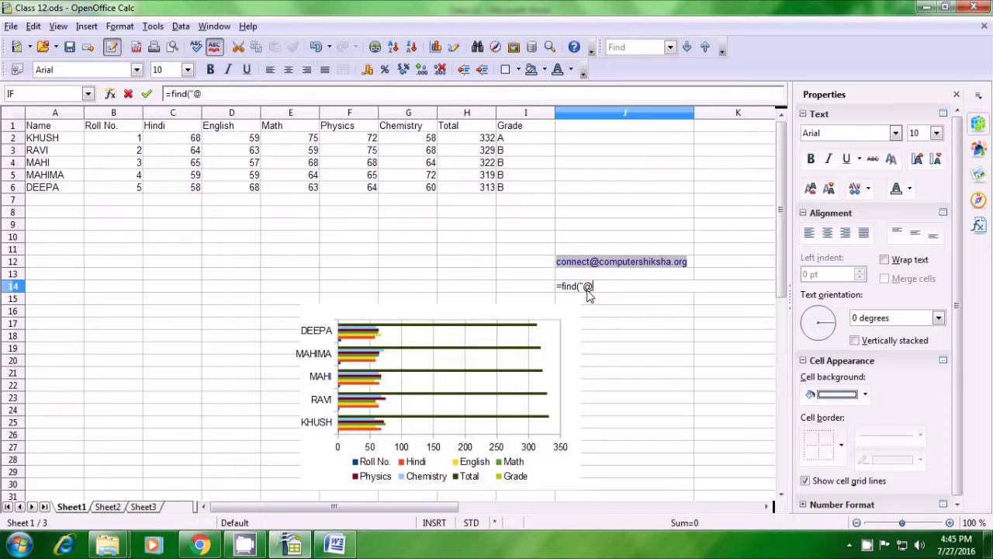
{"action": "type", "text": "\""}
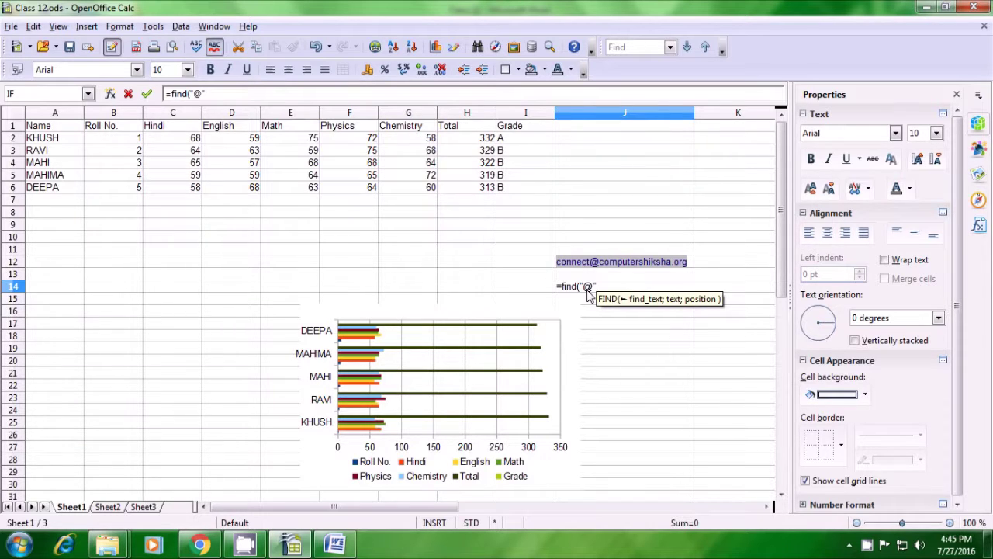
{"action": "type", "text": ";"}
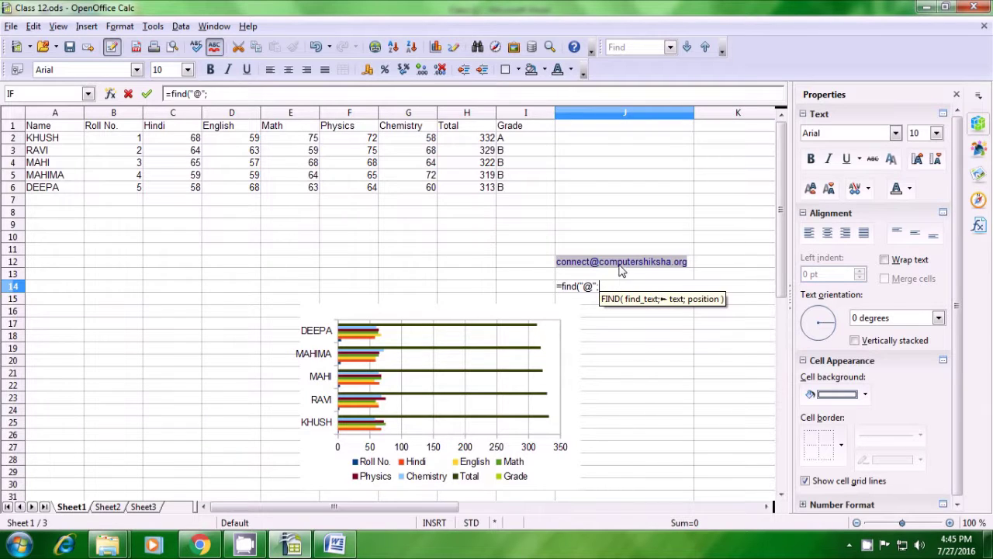
{"action": "left_click", "coordinate": [690, 265]}
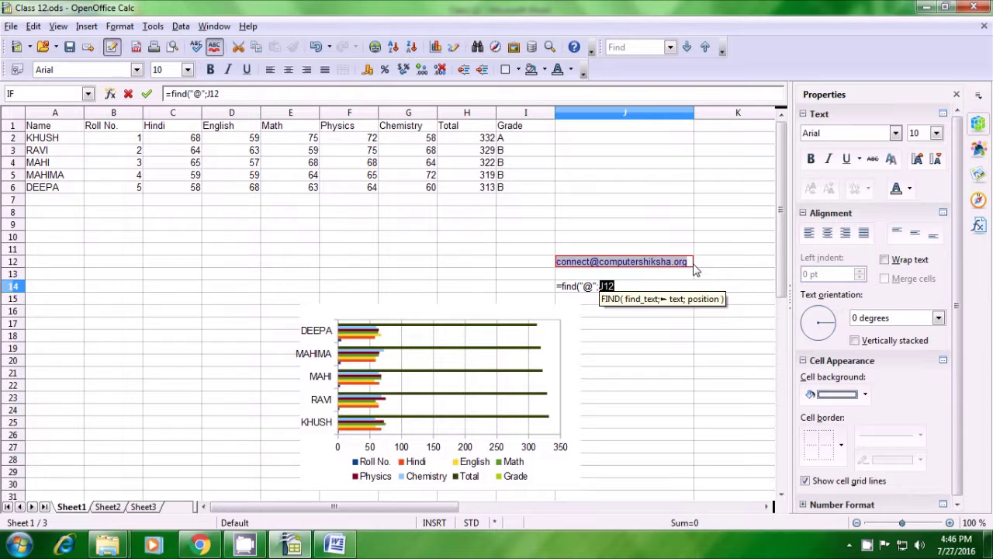
{"action": "type", "text": ")"}
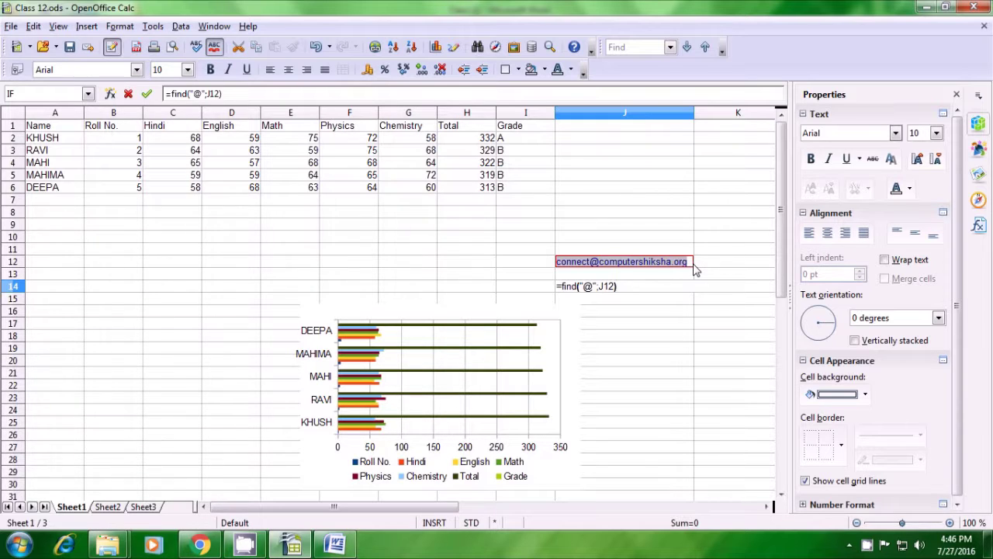
{"action": "key", "text": "Return"}
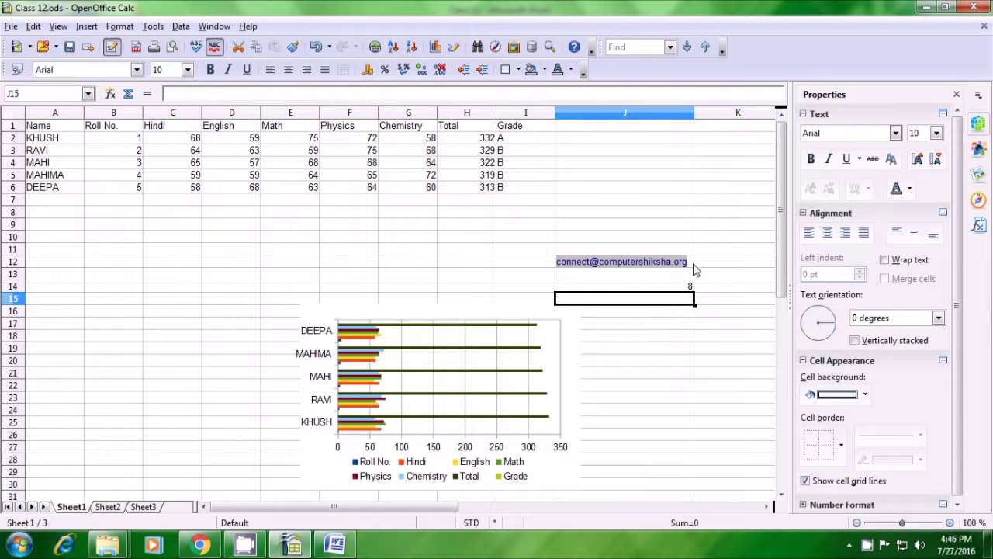
{"action": "left_click", "coordinate": [678, 292]}
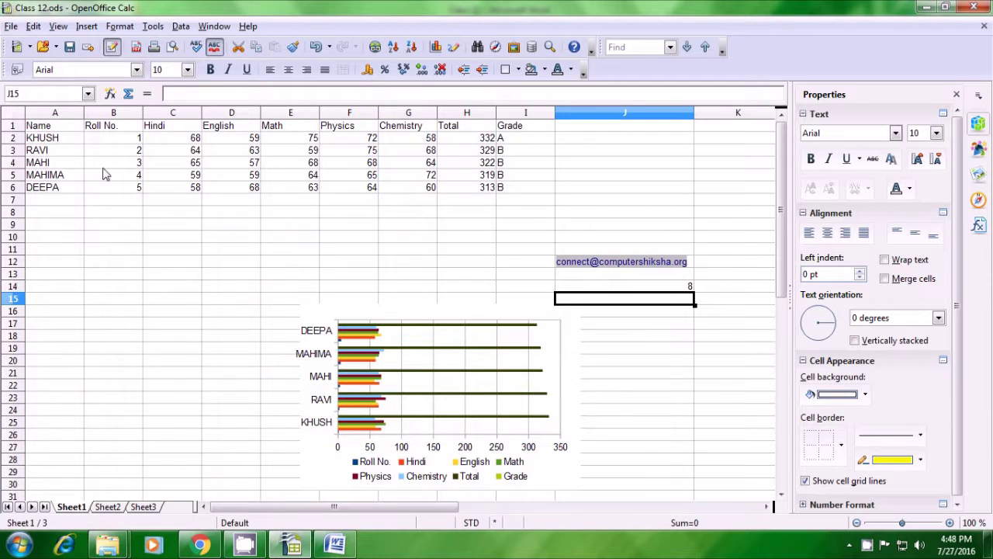
Copy the Name heading from cell A1 of Sheet1 into cell A1 of Sheet2
{"action": "left_click", "coordinate": [45, 128]}
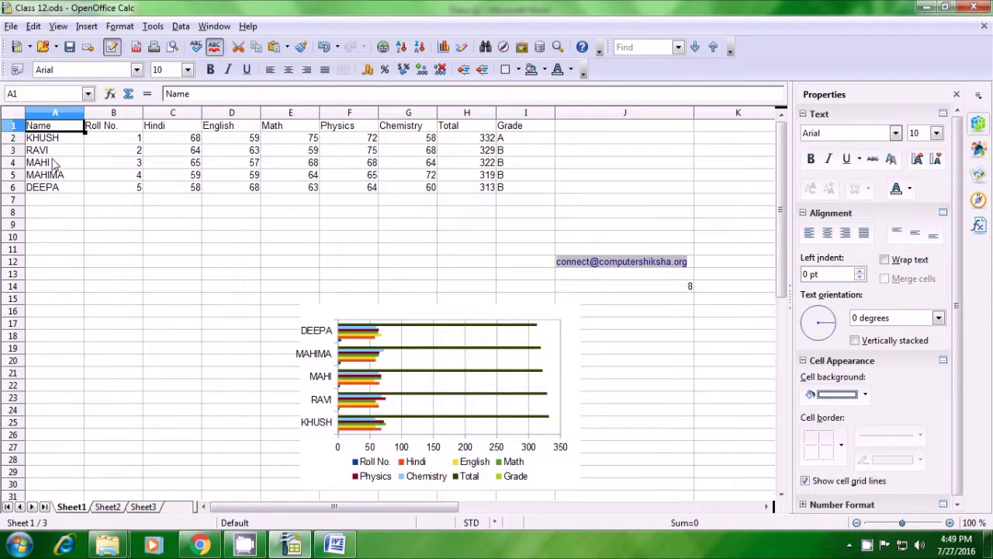
{"action": "left_click", "coordinate": [108, 507]}
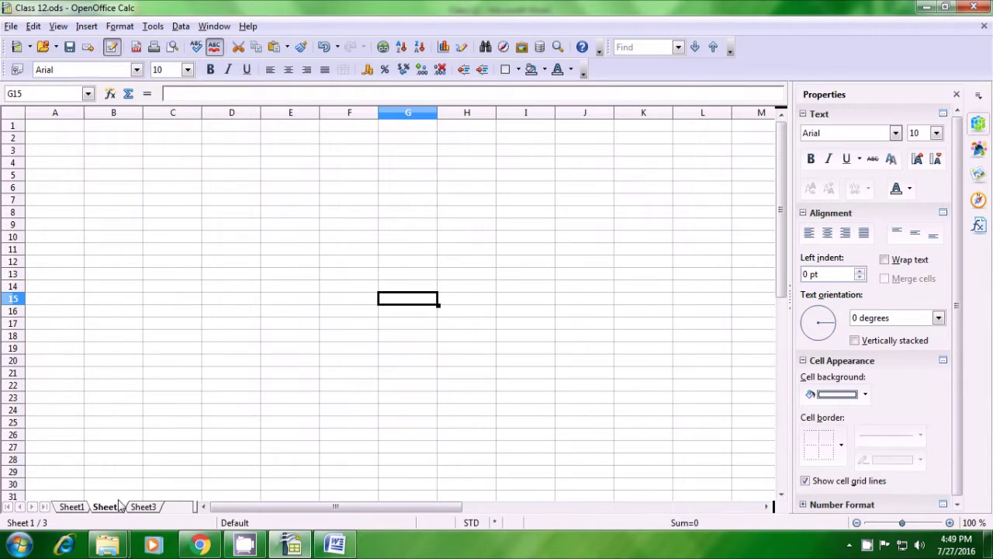
{"action": "left_click", "coordinate": [62, 134]}
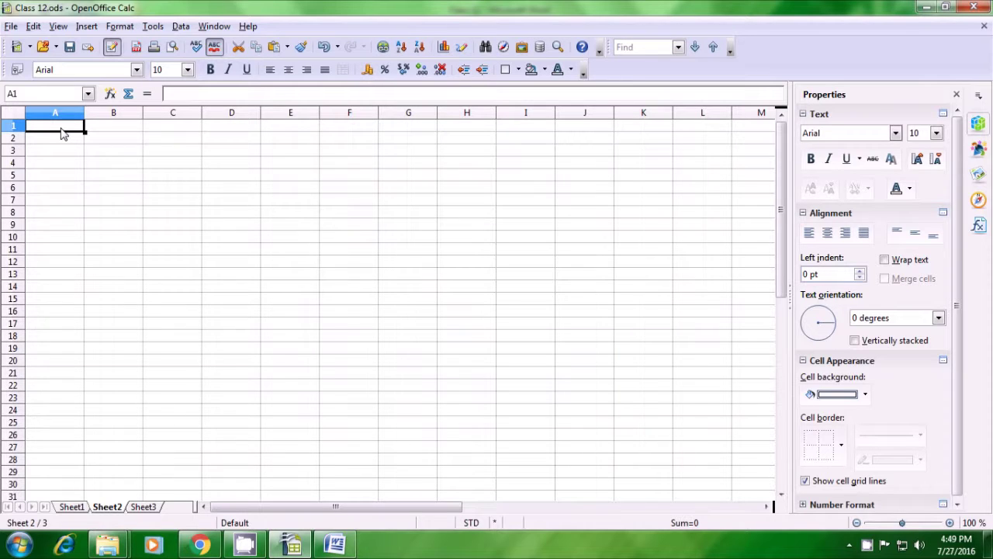
{"action": "type", "text": "Name"}
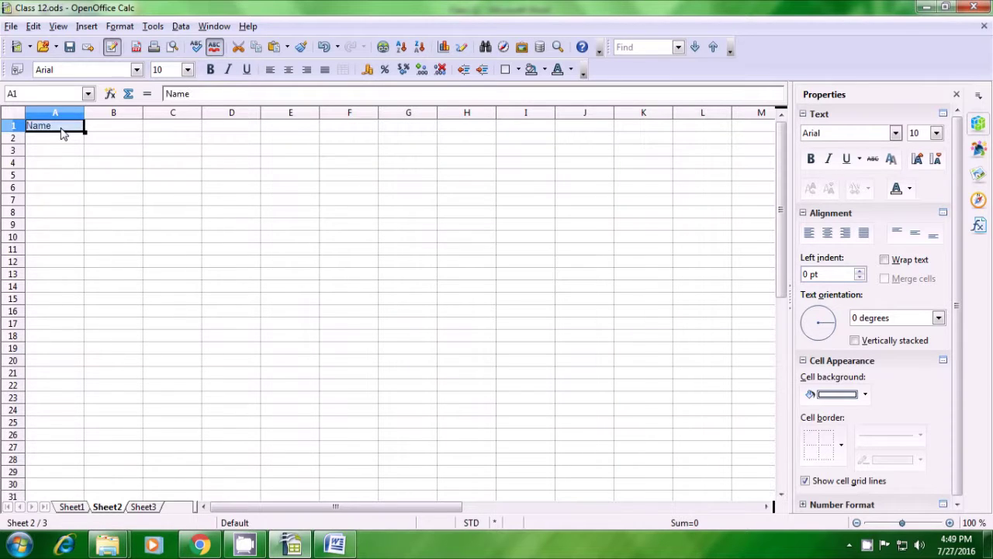
Enter the formula =VLOOKUP(A1;Sheet1.A1:I6;2;0) in cell B1 of Sheet2 to look up the matching roll number column
{"action": "left_click", "coordinate": [97, 132]}
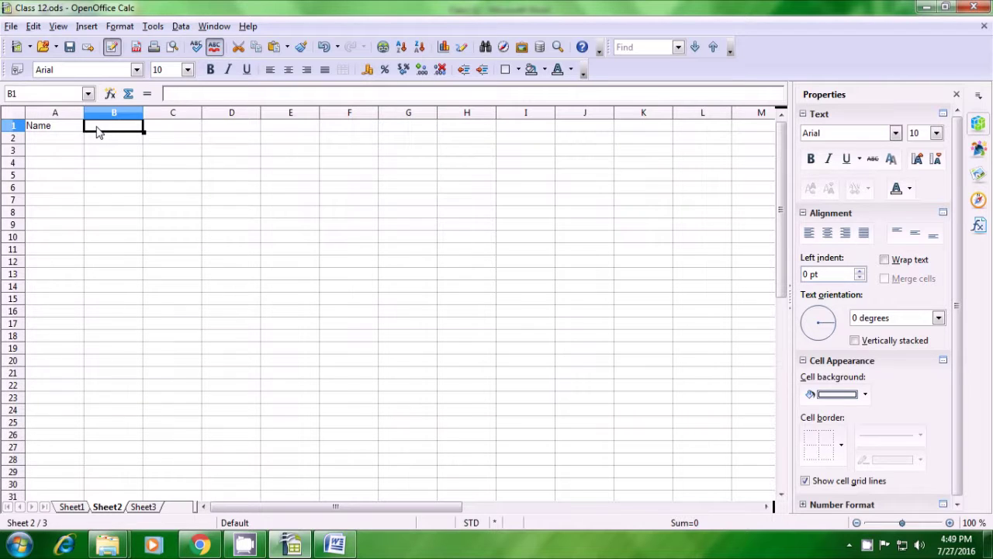
{"action": "type", "text": "=vlookup"}
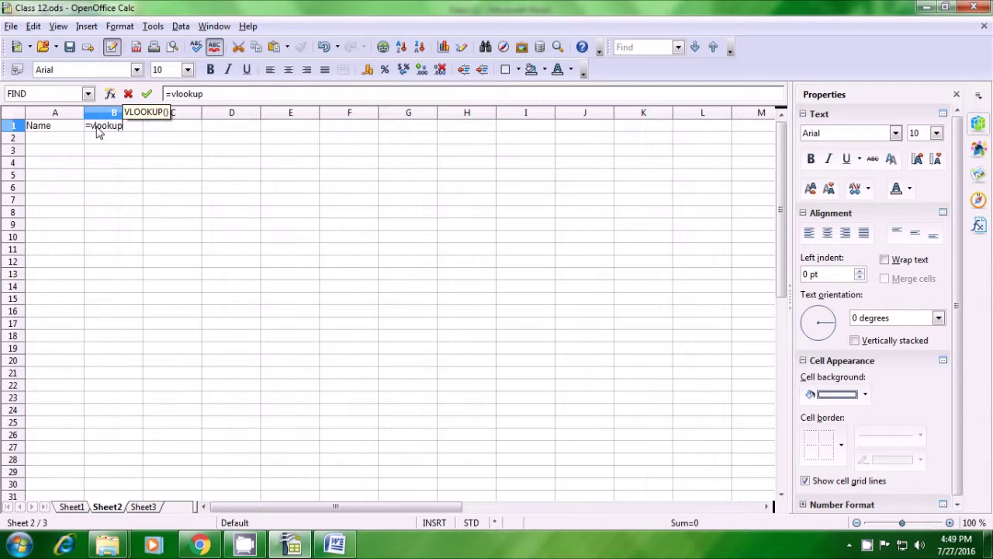
{"action": "type", "text": "("}
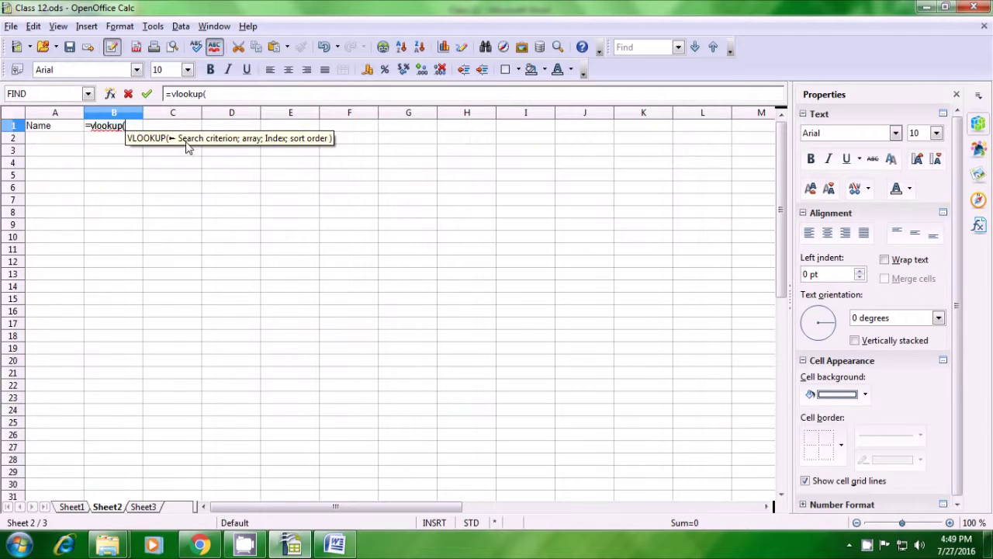
{"action": "left_click", "coordinate": [37, 129]}
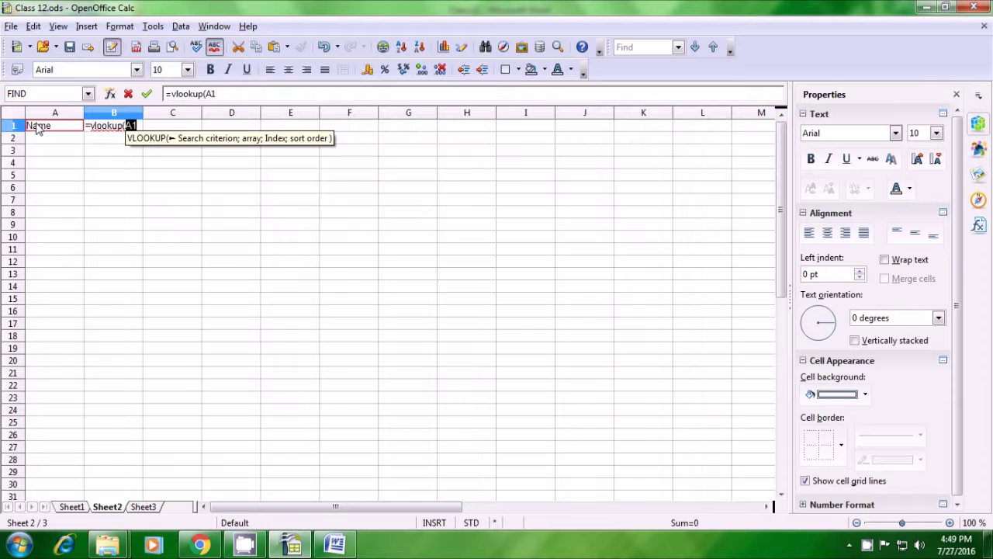
{"action": "type", "text": ";"}
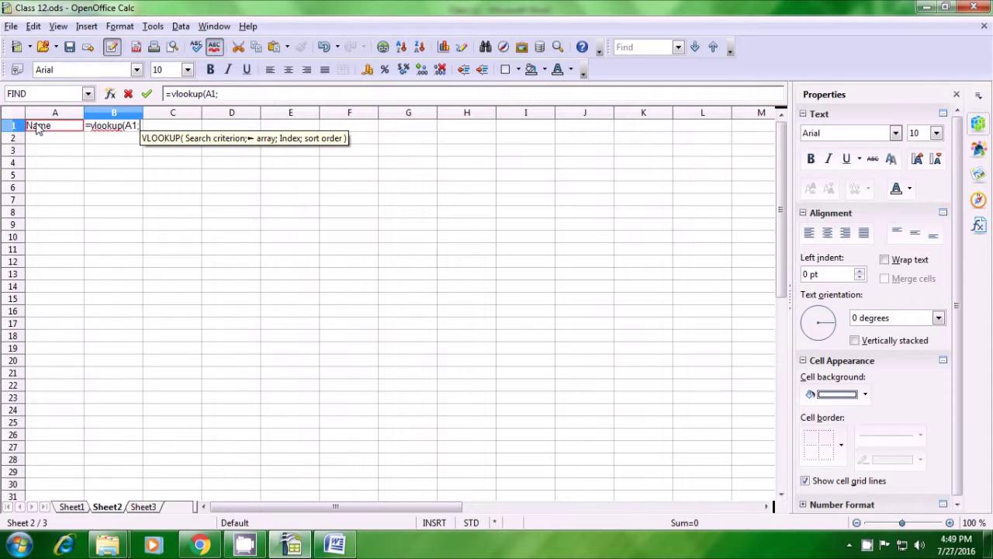
{"action": "left_click", "coordinate": [71, 506]}
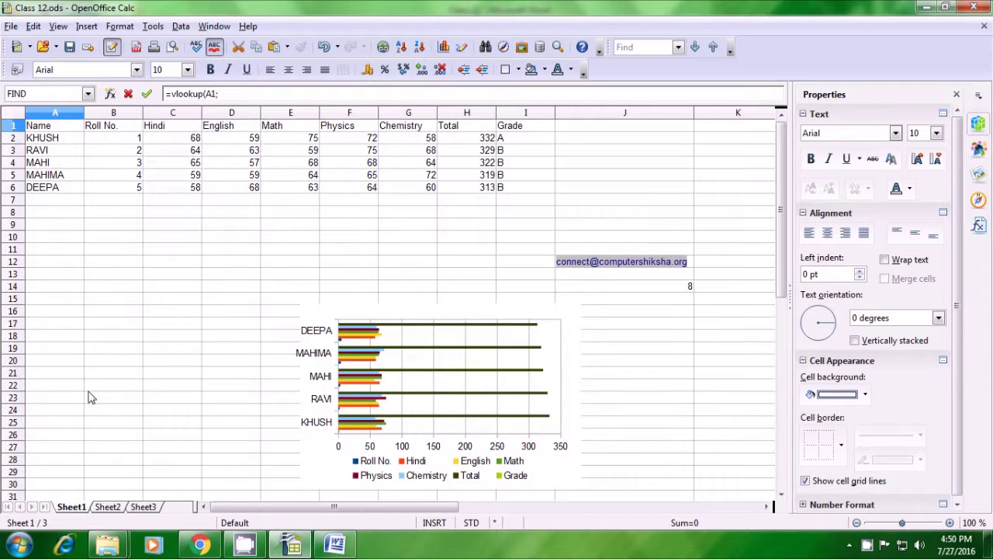
{"action": "left_click_drag", "start_coordinate": [42, 128], "coordinate": [503, 187]}
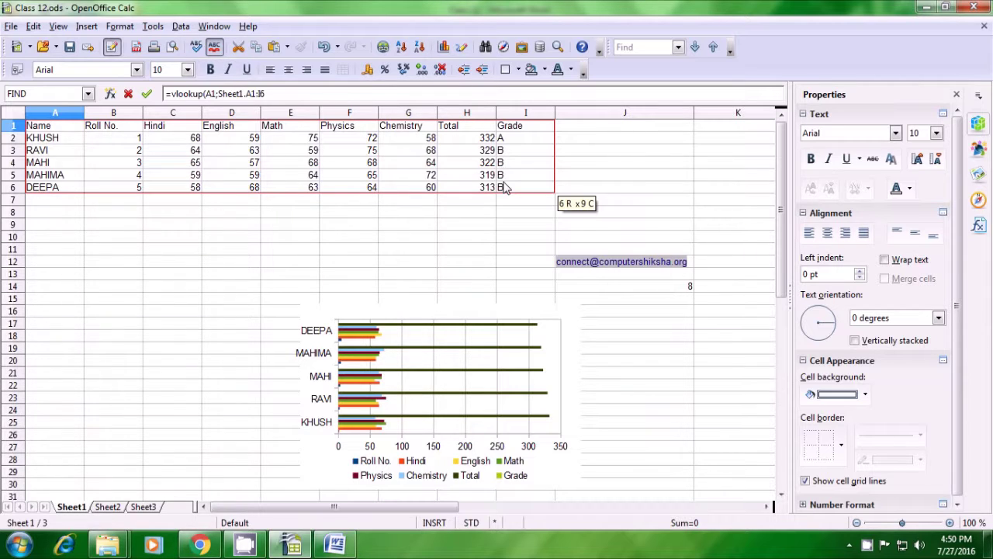
{"action": "left_click", "coordinate": [299, 92]}
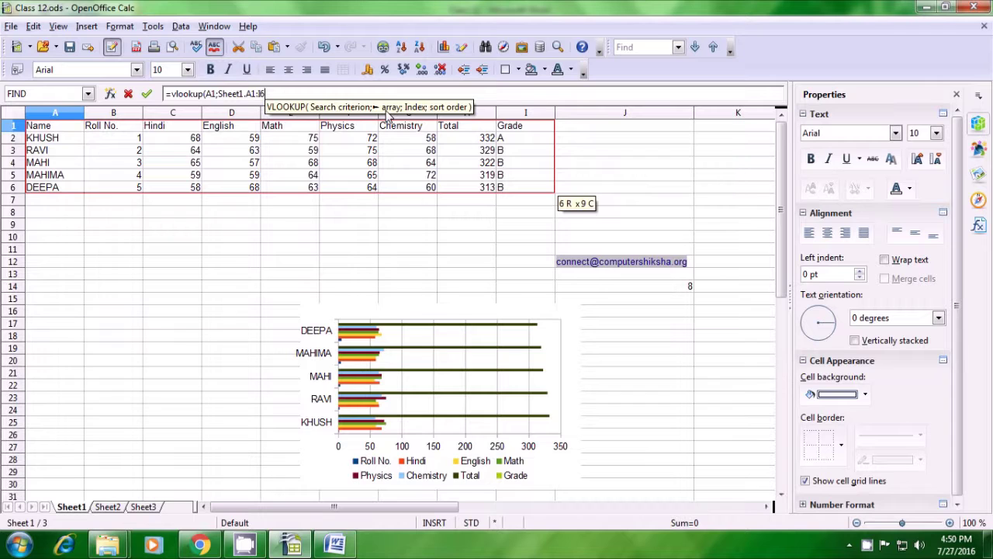
{"action": "type", "text": ";"}
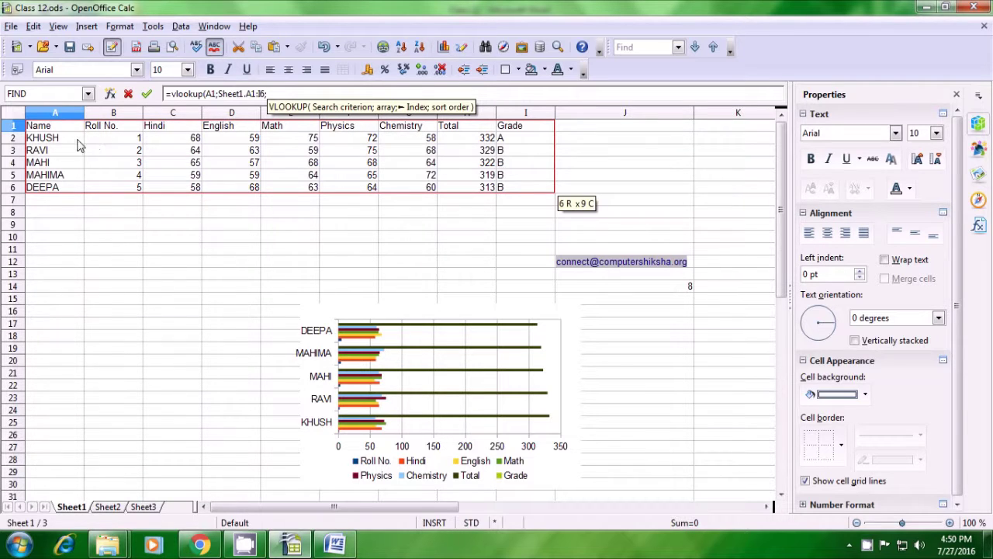
{"action": "type", "text": "2;"}
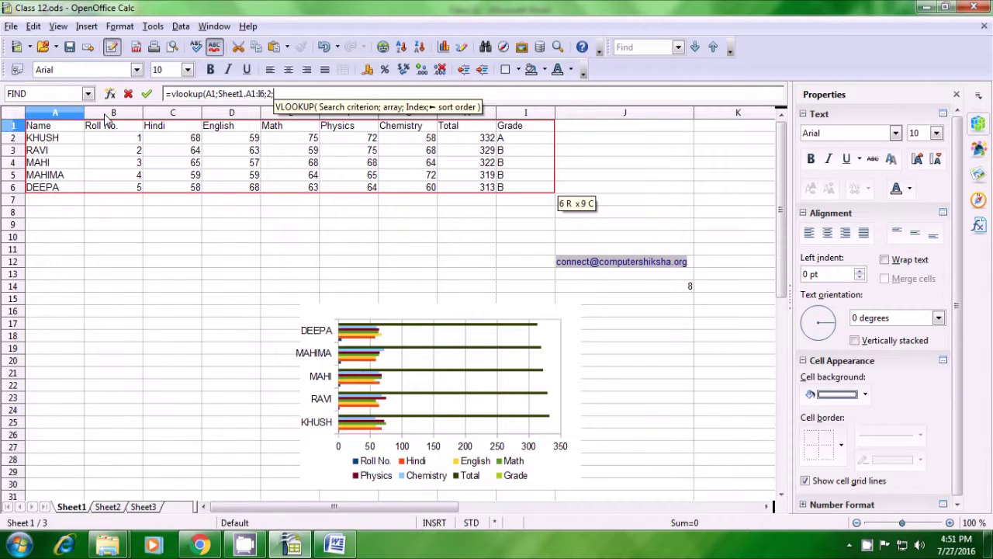
{"action": "type", "text": "0"}
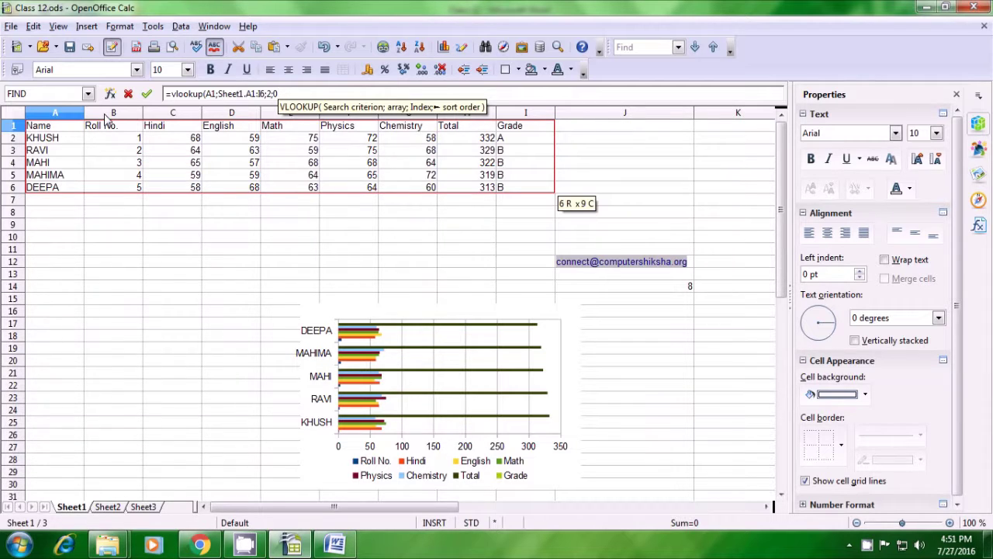
{"action": "type", "text": ")"}
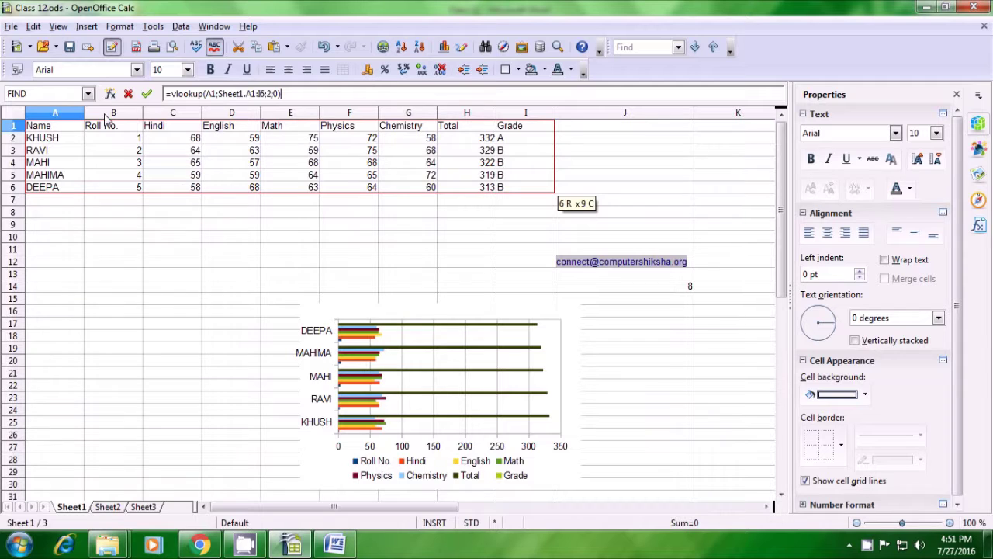
{"action": "key", "text": "Escape"}
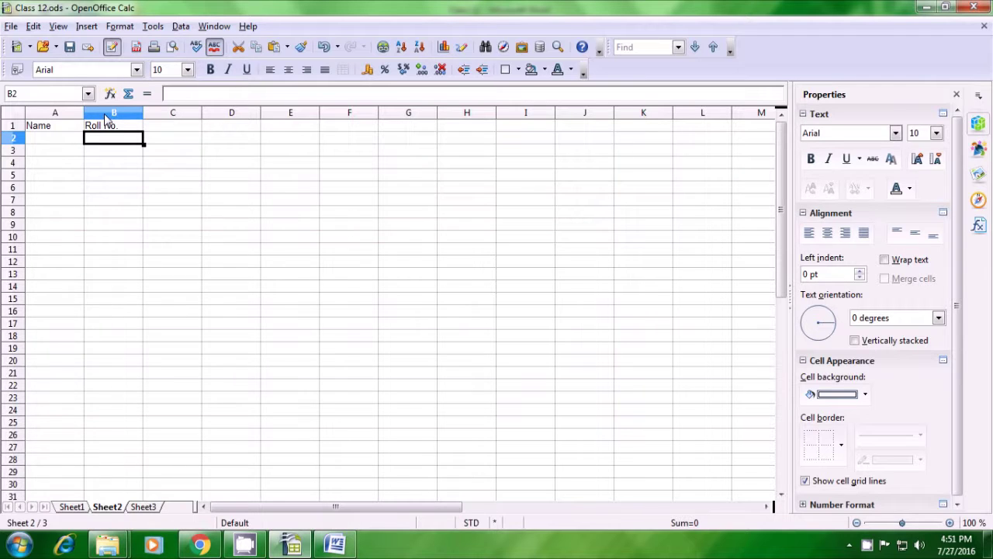
Fill the VLOOKUP formula from B1 down through B7 on Sheet2
{"action": "left_click", "coordinate": [121, 131]}
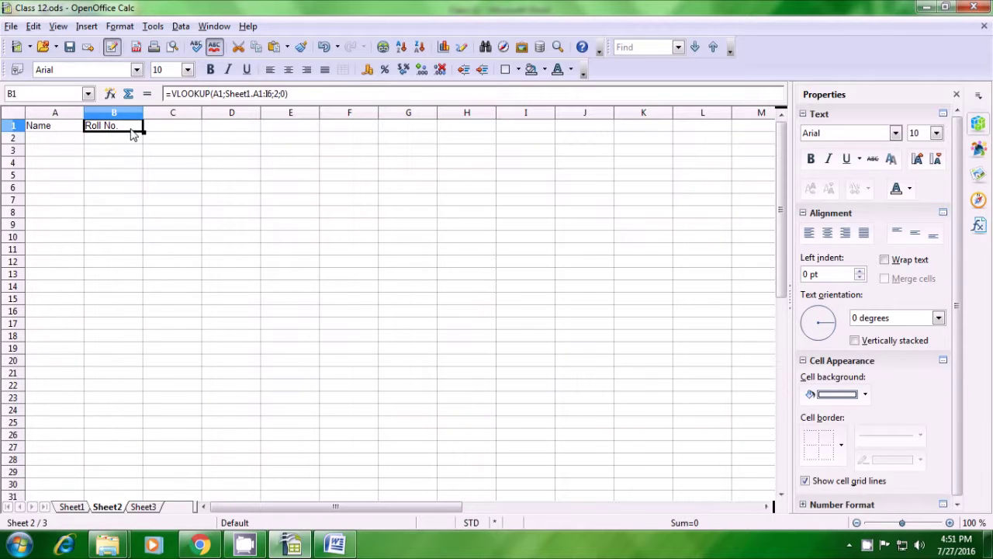
{"action": "left_click_drag", "start_coordinate": [143, 133], "coordinate": [138, 202]}
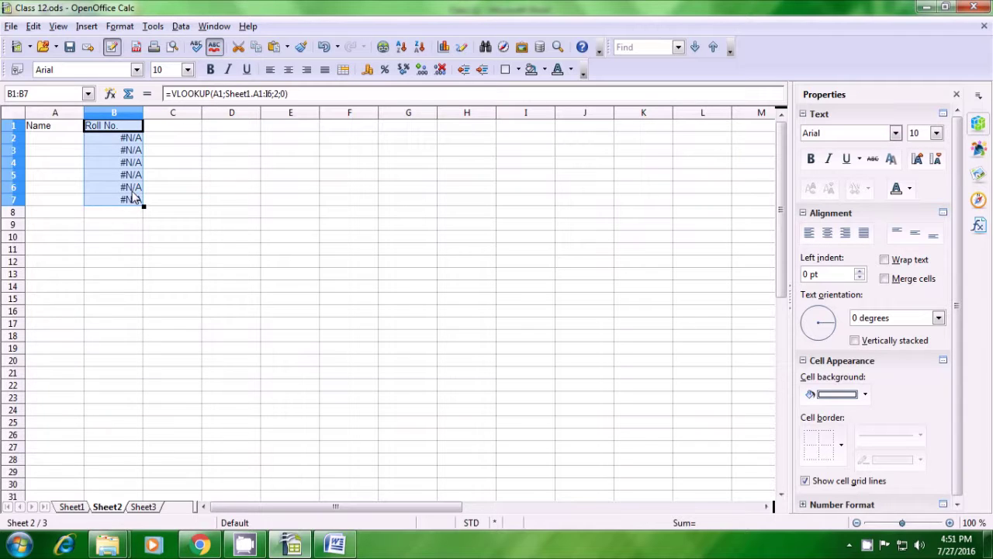
{"action": "left_click", "coordinate": [115, 145]}
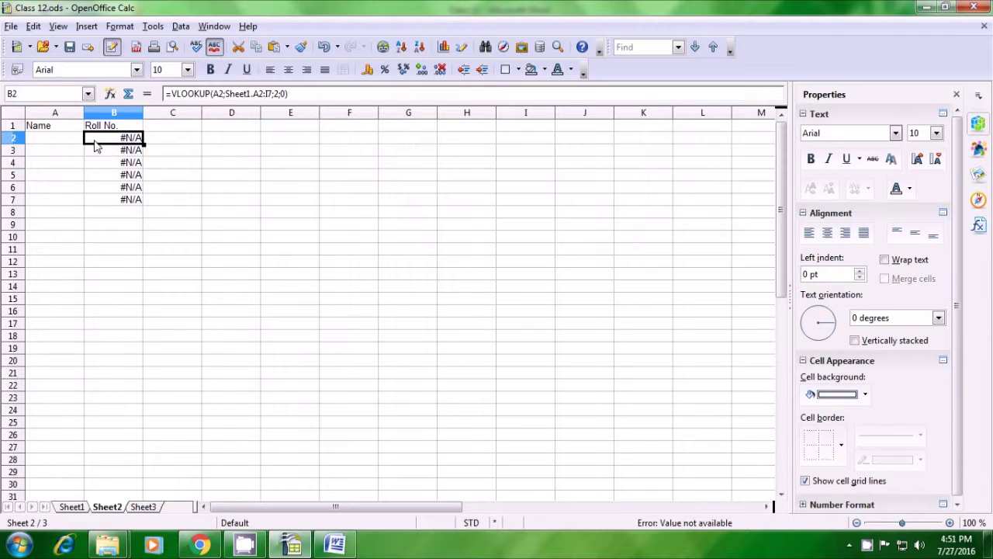
Copy the student names in A2:A6 of Sheet1 into Sheet2 starting at cell A2
{"action": "left_click_drag", "start_coordinate": [58, 139], "coordinate": [60, 201]}
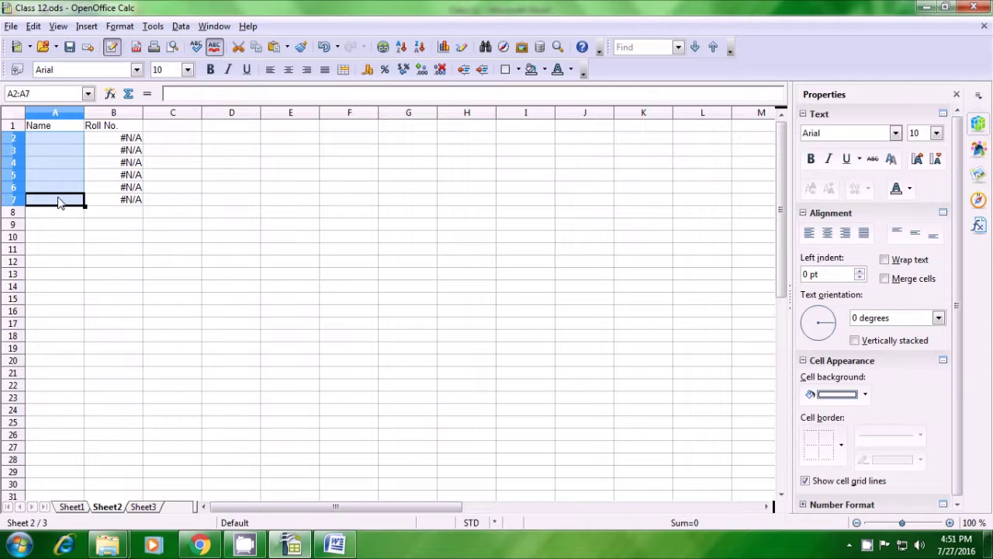
{"action": "left_click", "coordinate": [81, 226]}
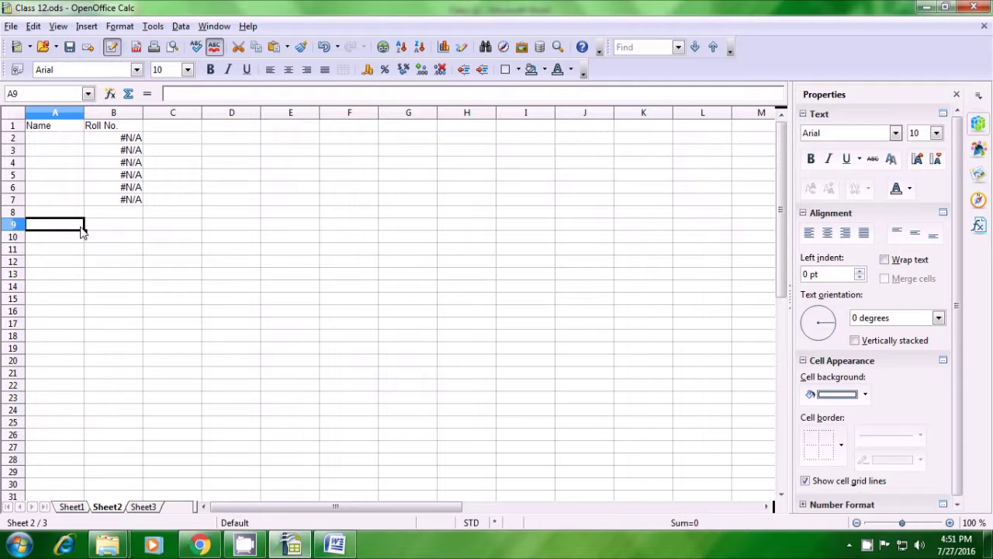
{"action": "left_click", "coordinate": [77, 509]}
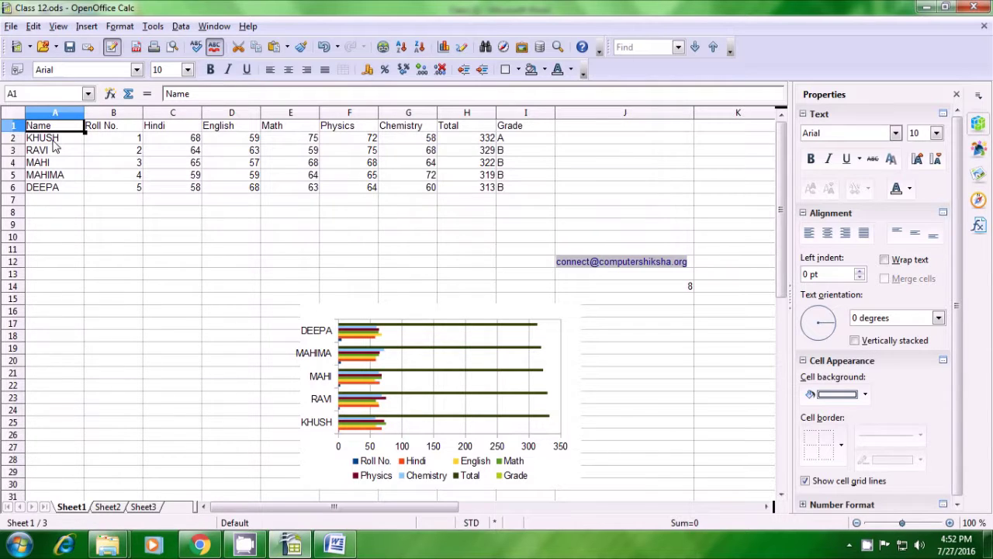
{"action": "left_click_drag", "start_coordinate": [53, 142], "coordinate": [56, 190]}
{"action": "key", "text": "ctrl+c"}
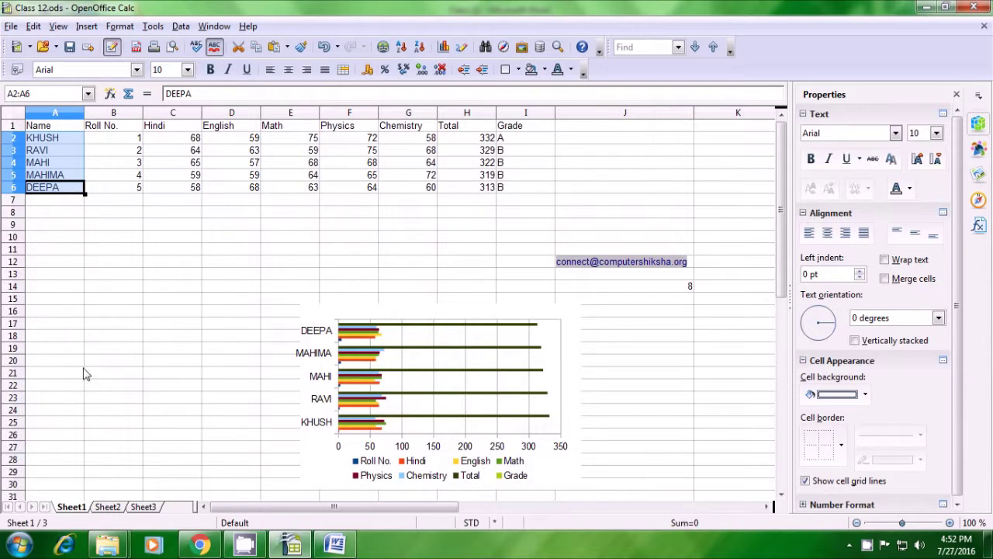
{"action": "left_click", "coordinate": [105, 507]}
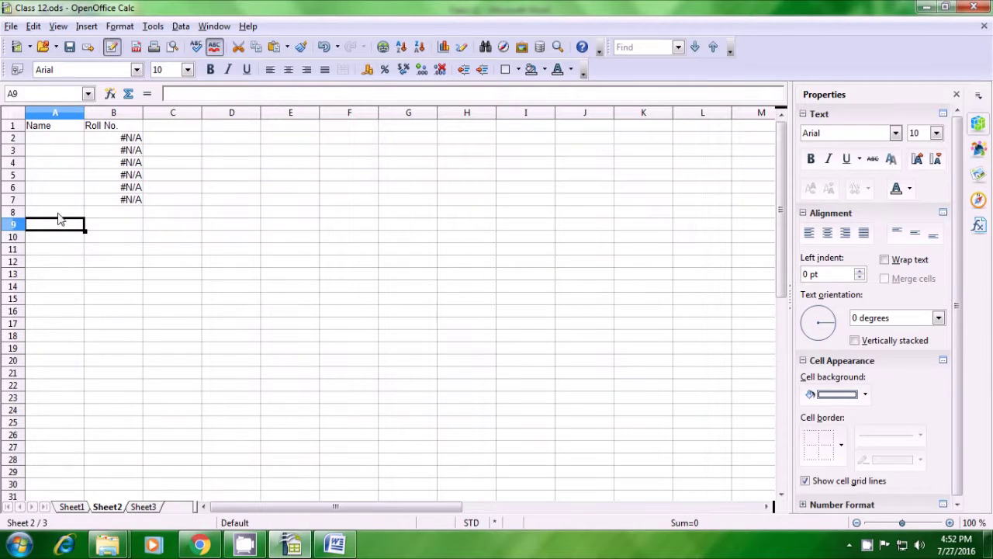
{"action": "left_click", "coordinate": [44, 141]}
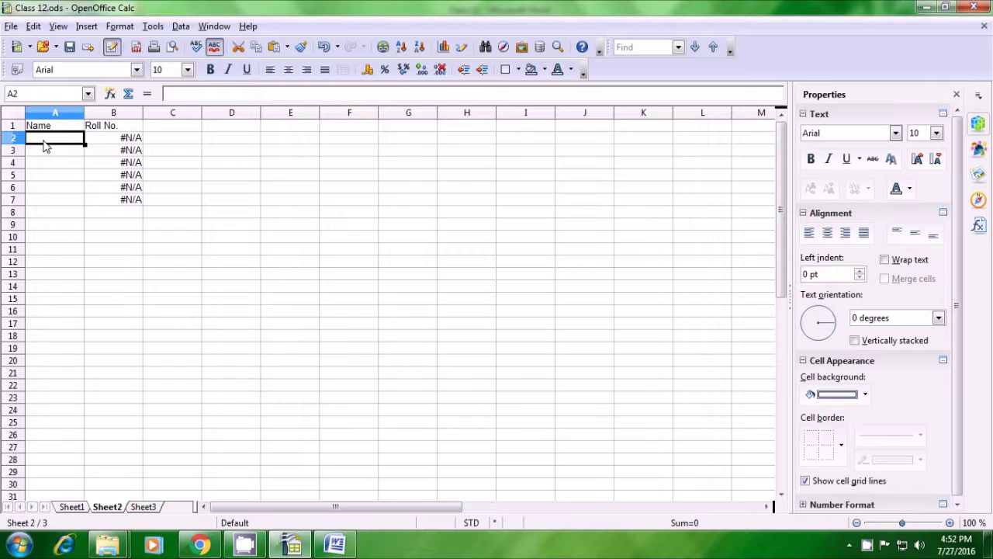
{"action": "key", "text": "ctrl+v"}
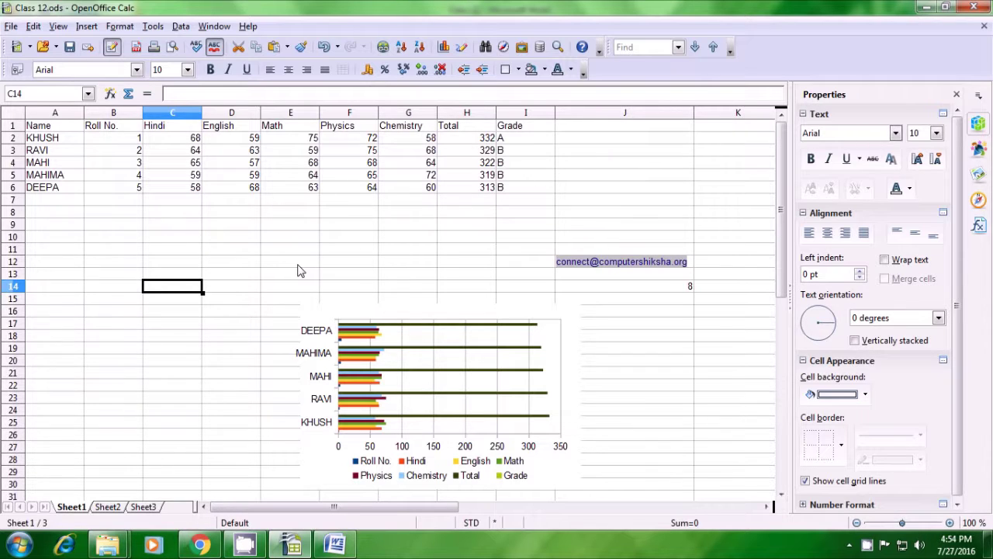
Copy the heading row A1:I1 from Sheet1 into Sheet3 starting at cell A1
{"action": "left_click", "coordinate": [43, 130]}
{"action": "left_click_drag", "start_coordinate": [44, 133], "coordinate": [503, 132]}
{"action": "key", "text": "ctrl+c"}
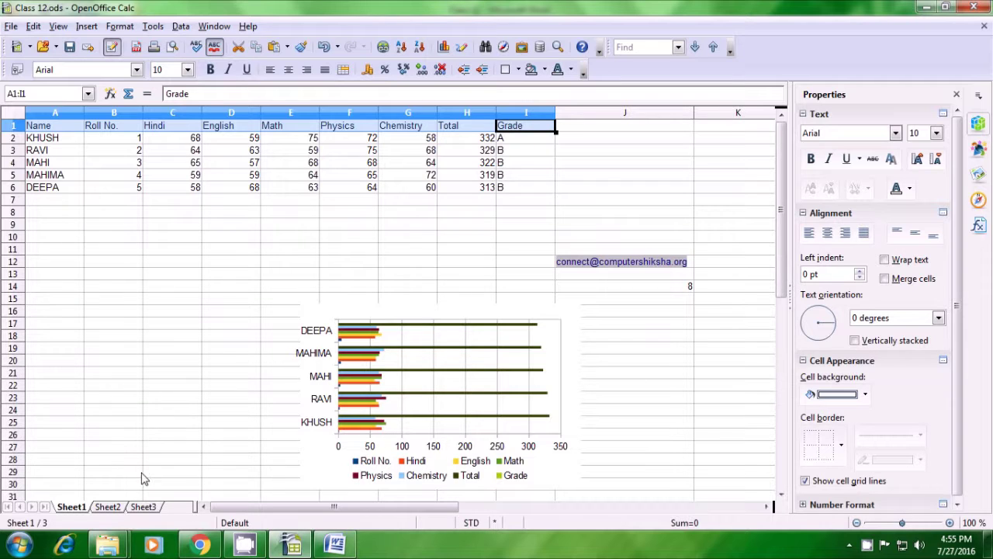
{"action": "left_click", "coordinate": [111, 509]}
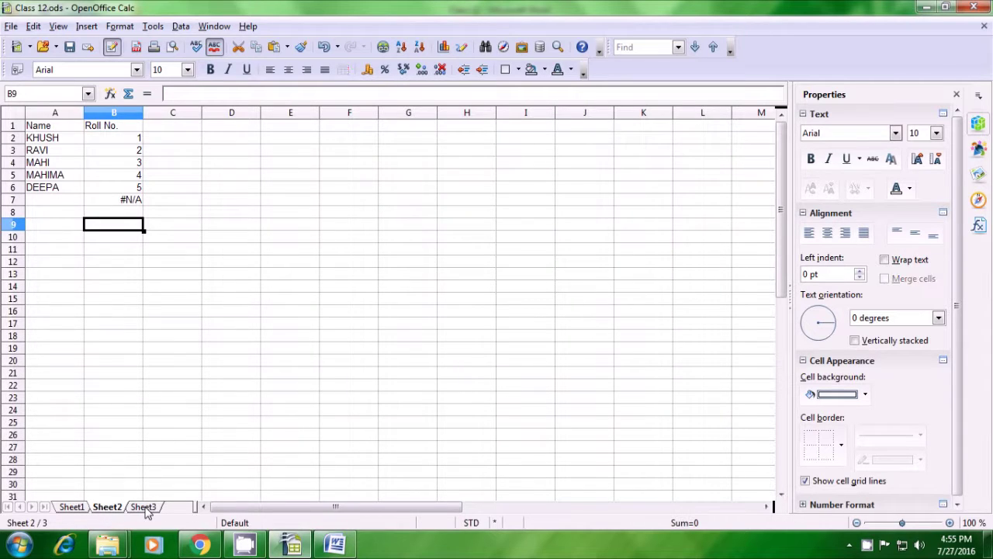
{"action": "left_click", "coordinate": [146, 508]}
{"action": "left_click", "coordinate": [36, 128]}
{"action": "key", "text": "ctrl+v"}
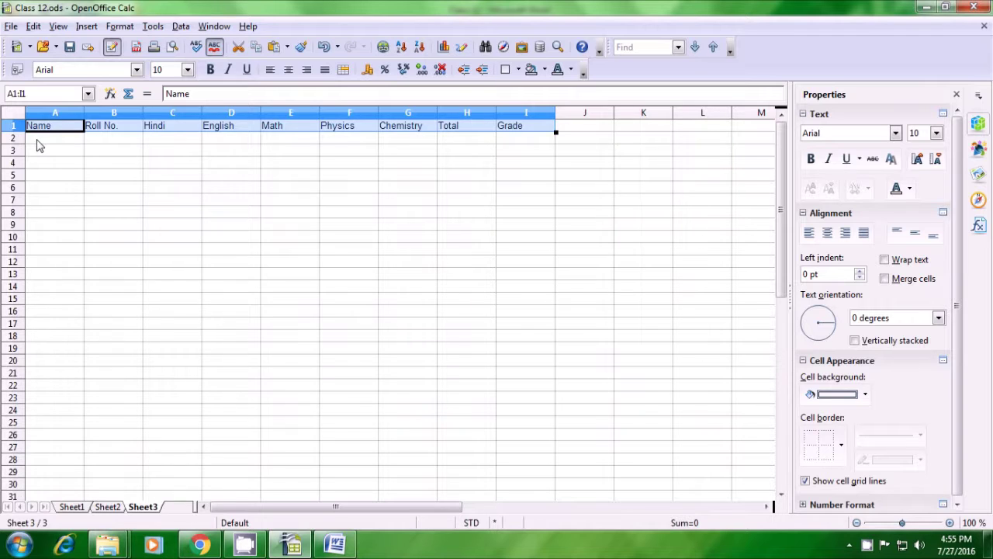
Enter the formula =HLOOKUP(Sheet1.A1;Sheet1.A1:I6;5;0) in cell A2 of Sheet3 to look up the fifth row under the Name heading
{"action": "left_click", "coordinate": [39, 143]}
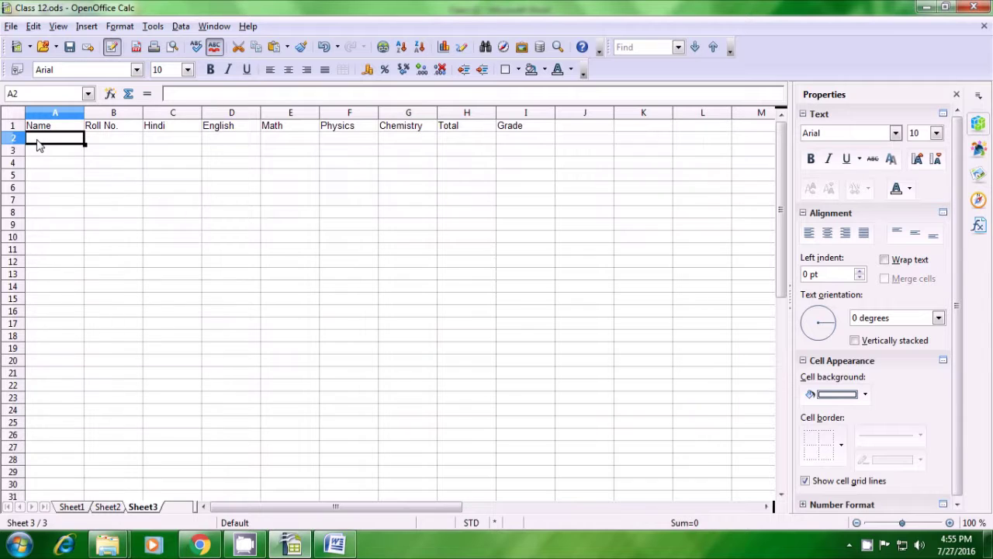
{"action": "type", "text": "=h"}
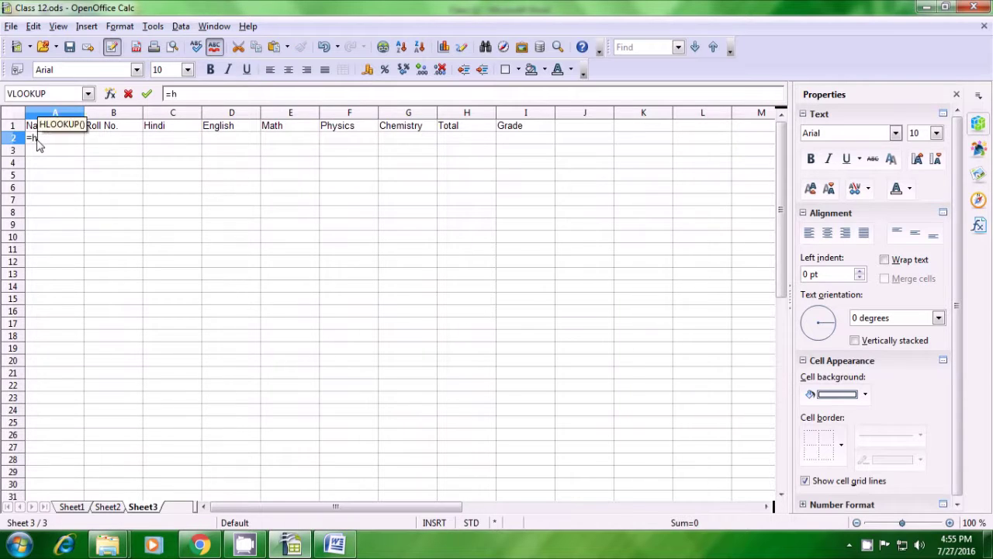
{"action": "type", "text": "loo"}
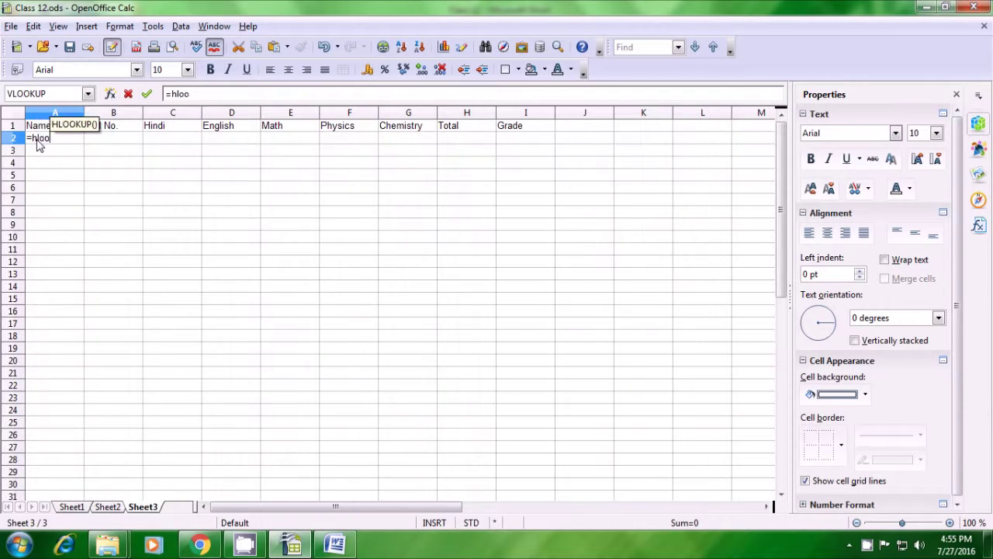
{"action": "type", "text": "kup("}
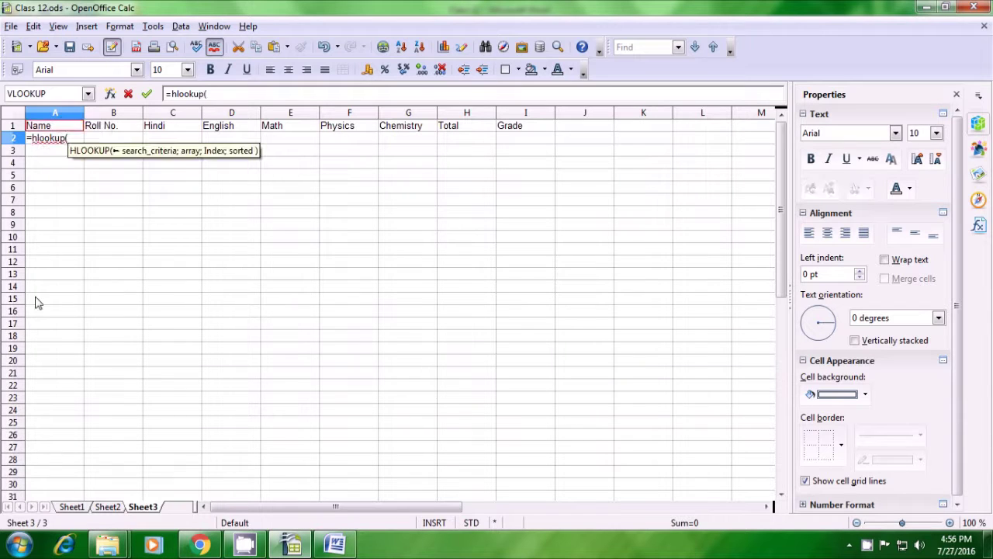
{"action": "left_click", "coordinate": [73, 507]}
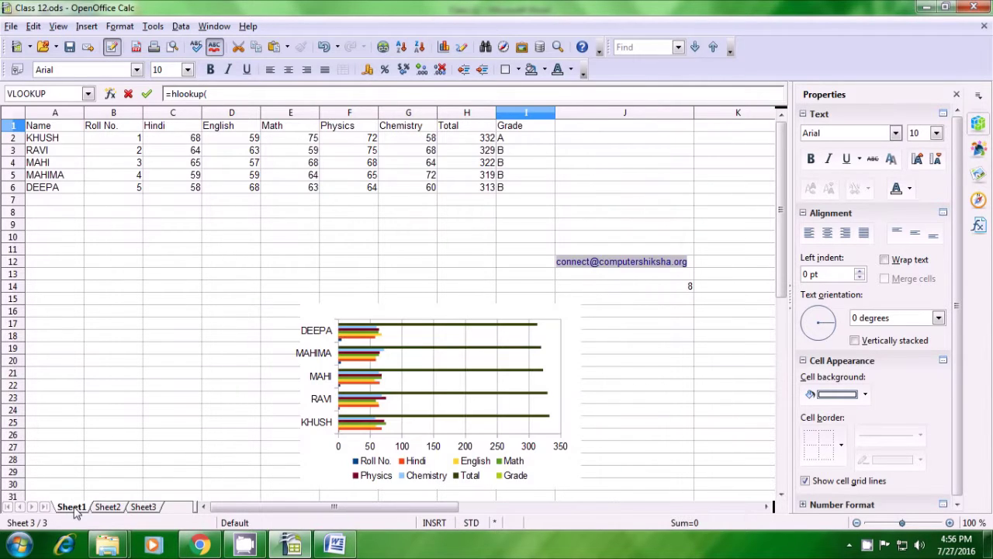
{"action": "left_click", "coordinate": [62, 129]}
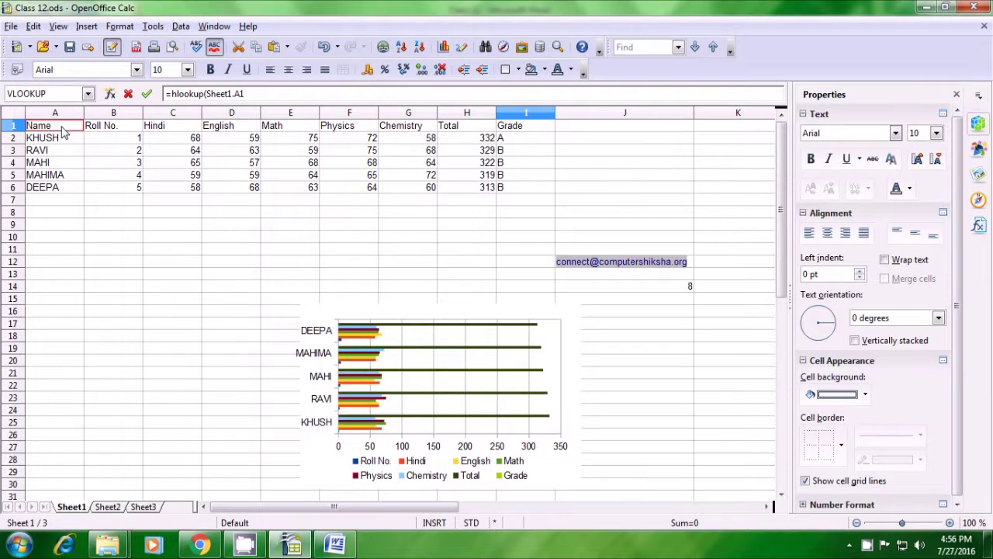
{"action": "type", "text": ";"}
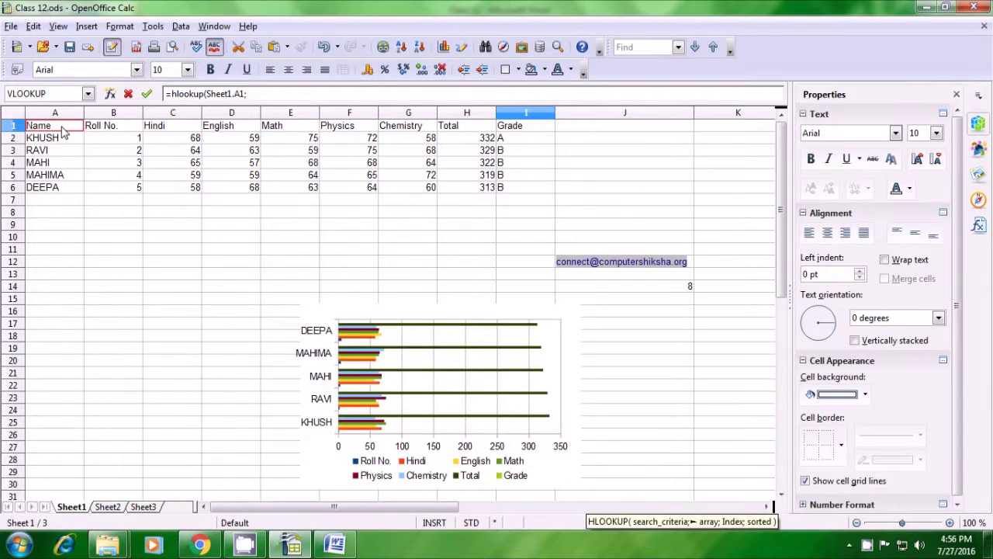
{"action": "left_click", "coordinate": [257, 94]}
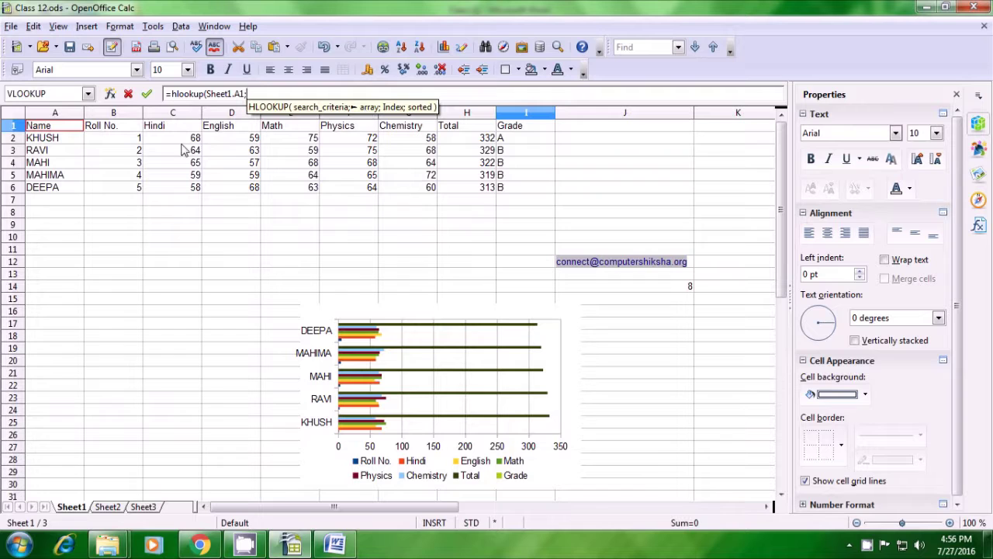
{"action": "left_click", "coordinate": [56, 129]}
{"action": "left_click_drag", "start_coordinate": [64, 141], "coordinate": [511, 189]}
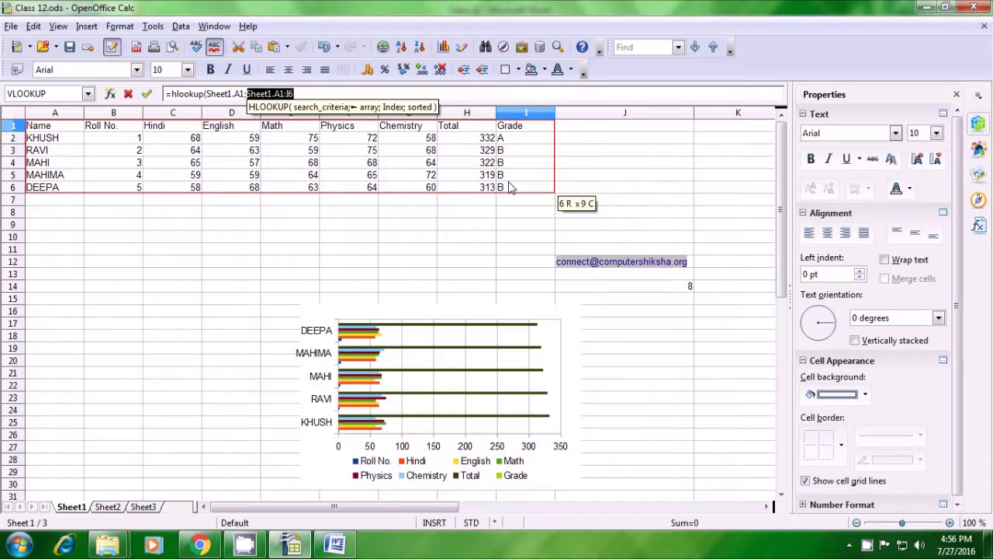
{"action": "type", "text": ";5"}
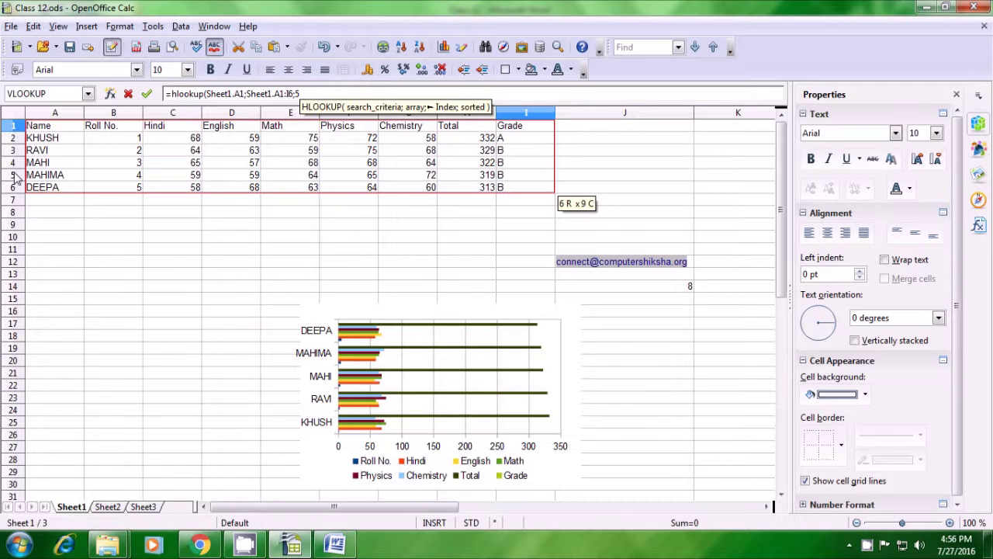
{"action": "type", "text": ";"}
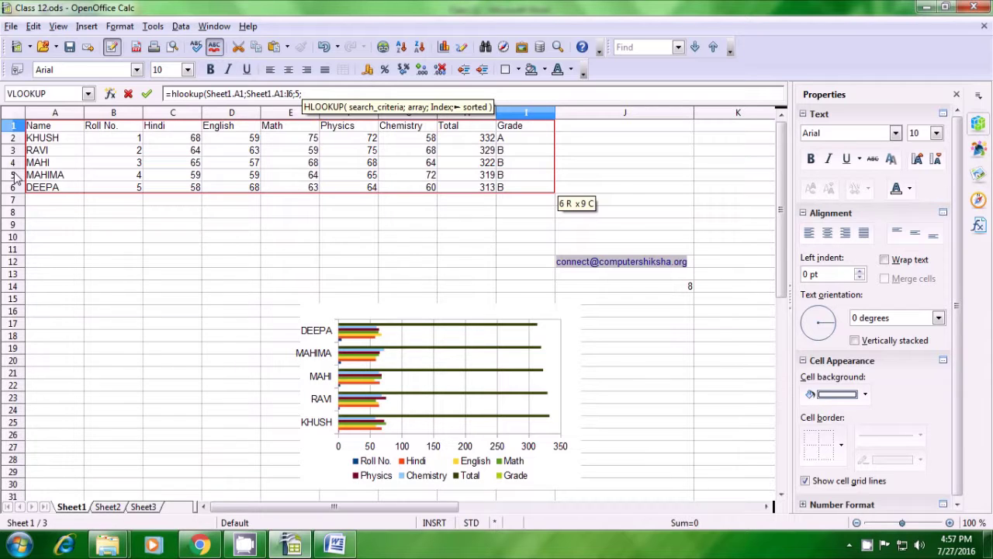
{"action": "type", "text": "0"}
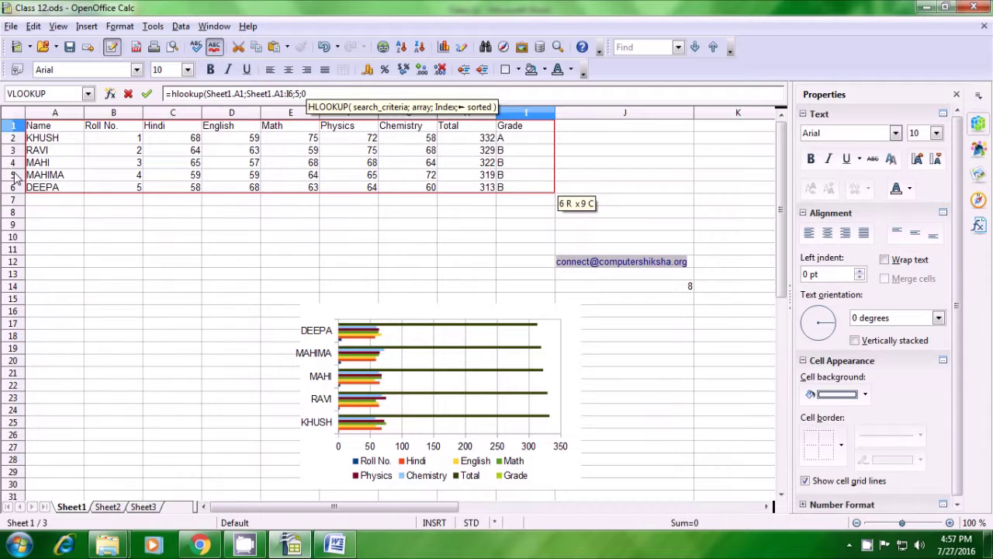
{"action": "type", "text": ")"}
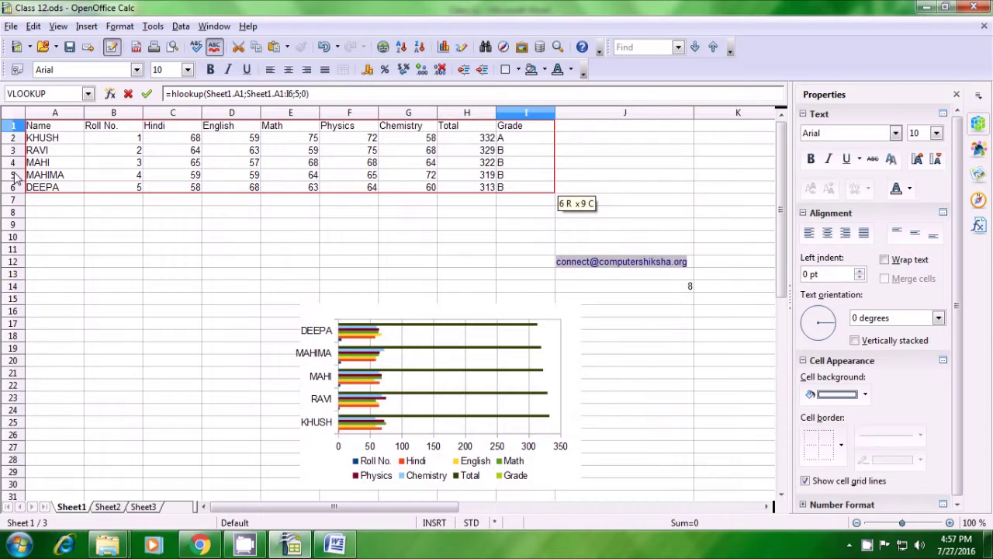
{"action": "key", "text": "Return"}
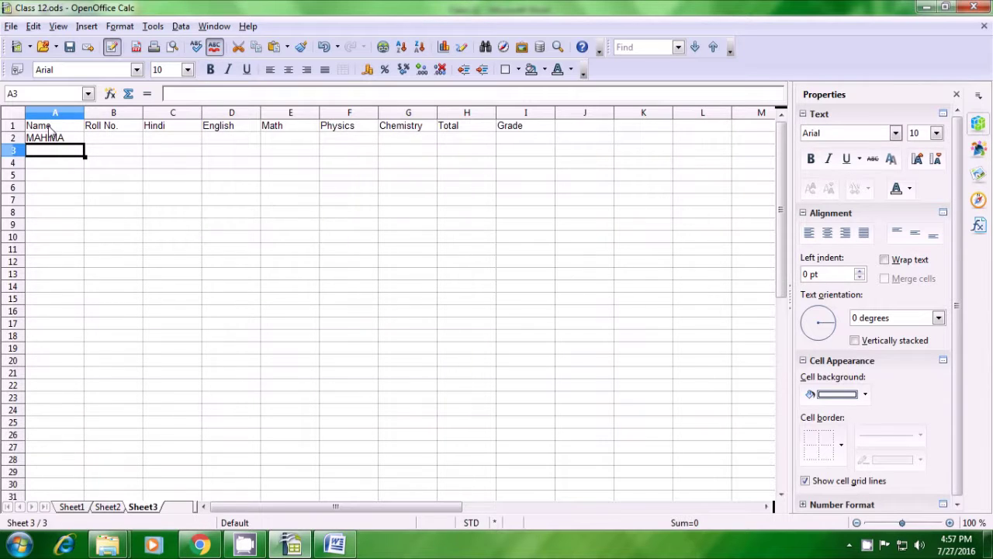
Copy the headings Roll No. through Grade in B1:I1 of Sheet3 and clear them from those cells
{"action": "left_click", "coordinate": [54, 141]}
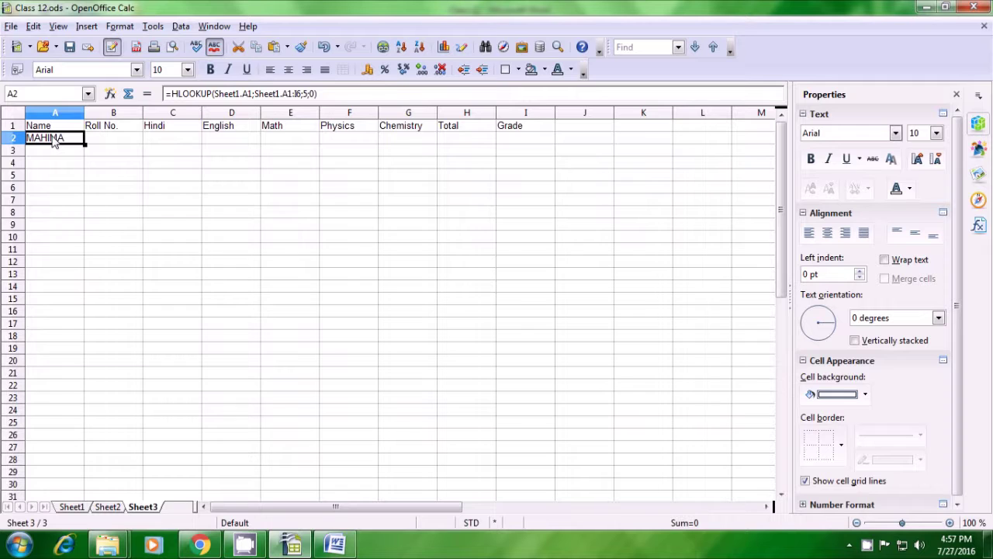
{"action": "left_click_drag", "start_coordinate": [113, 126], "coordinate": [508, 131]}
{"action": "key", "text": "ctrl+c"}
{"action": "key", "text": "BackSpace"}
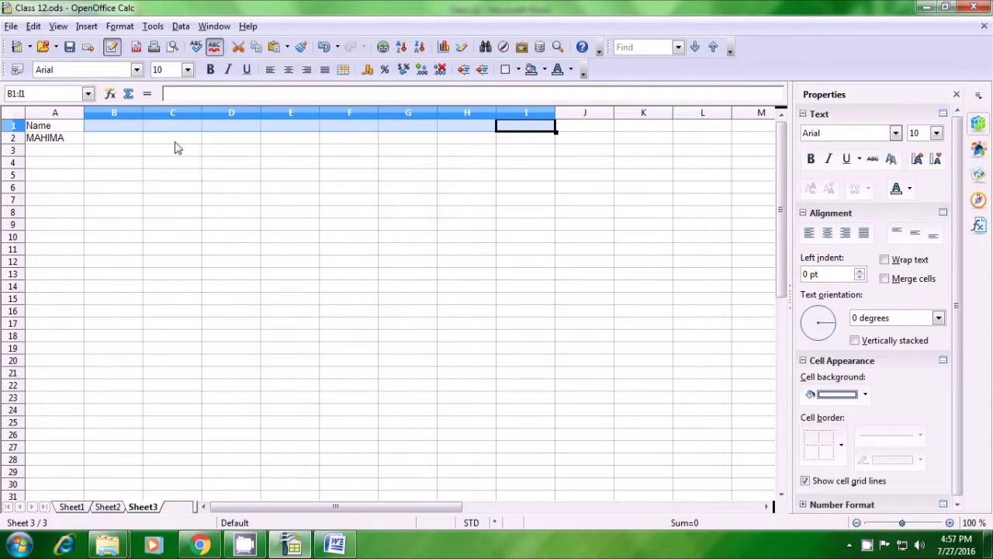
Fill the HLOOKUP formula from A2 across through I2 on Sheet3
{"action": "left_click", "coordinate": [118, 143]}
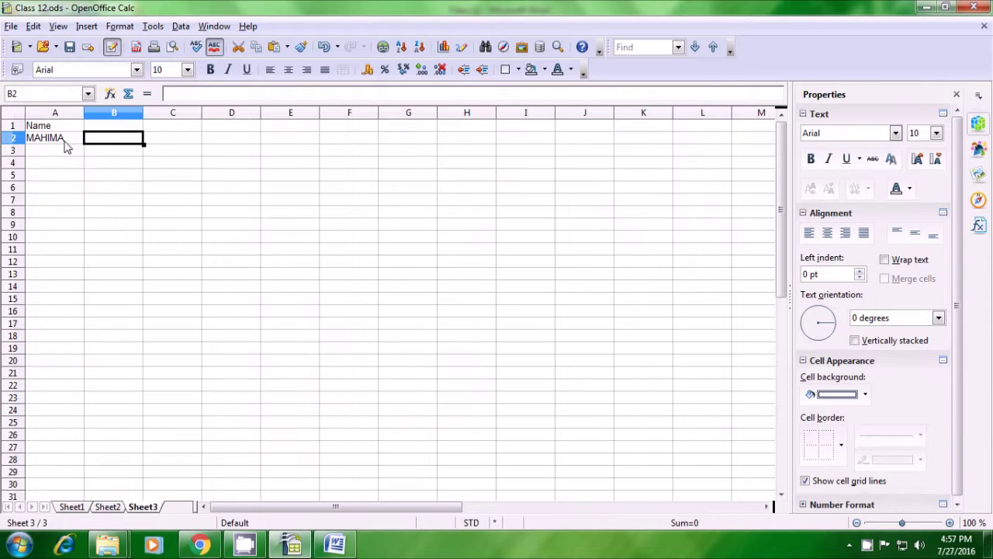
{"action": "left_click", "coordinate": [66, 143]}
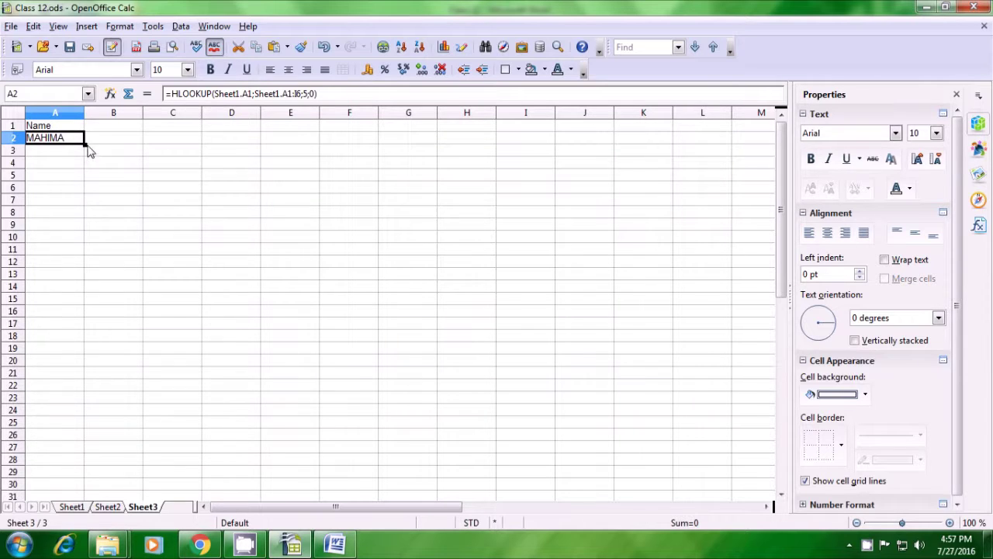
{"action": "left_click_drag", "start_coordinate": [85, 144], "coordinate": [539, 149]}
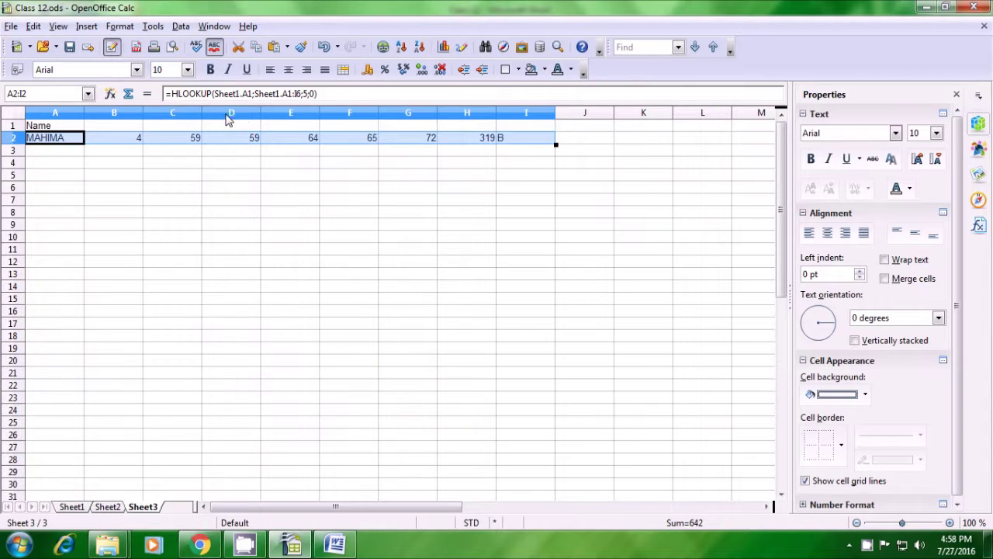
Paste the copied headings Roll No. through Grade back into Sheet3 starting at cell B1
{"action": "left_click", "coordinate": [111, 128]}
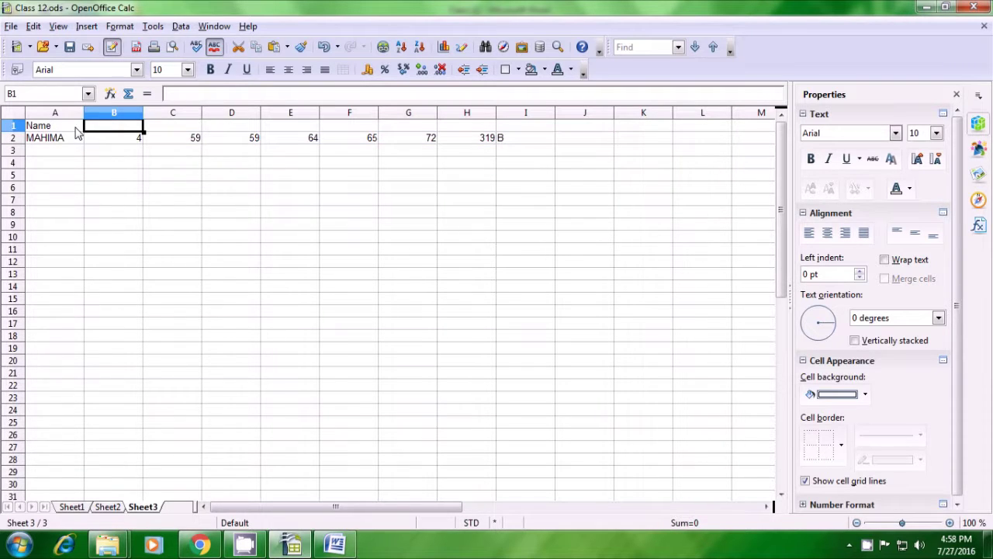
{"action": "key", "text": "ctrl+v"}
{"action": "left_click", "coordinate": [113, 155]}
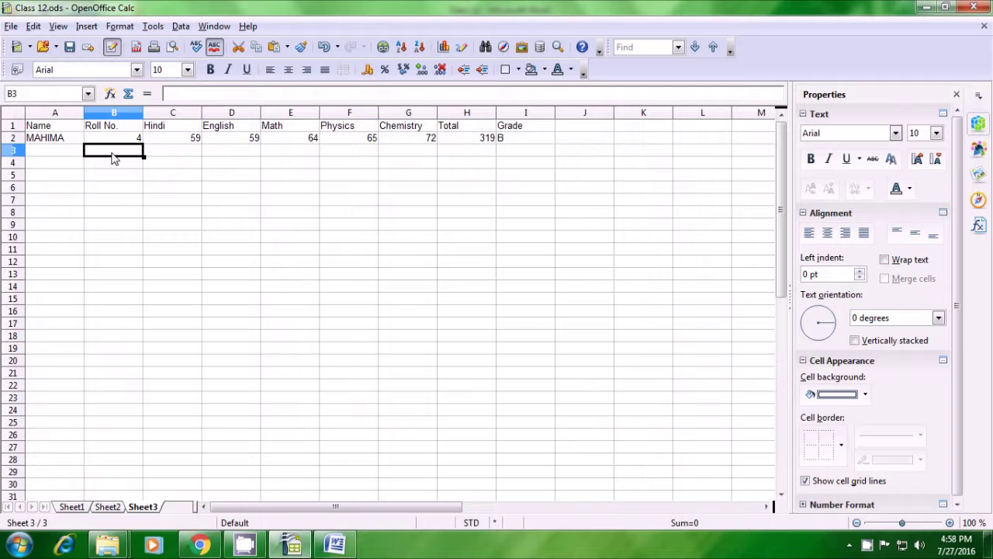
{"action": "left_click", "coordinate": [114, 189]}
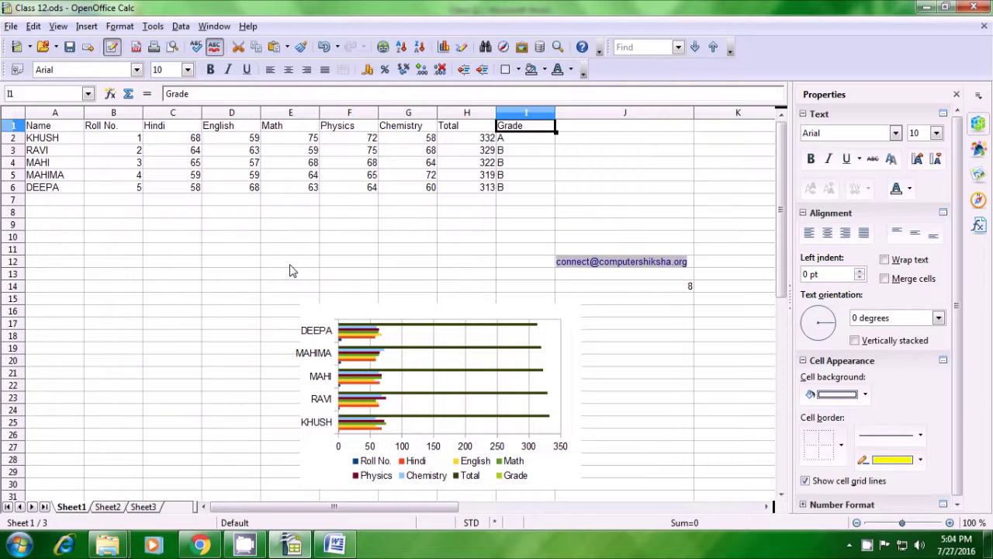
Set up conditional formatting for the marks table A1:I6 on Sheet1, with Condition 1 as cell value greater than 75
{"action": "left_click_drag", "start_coordinate": [48, 128], "coordinate": [501, 190]}
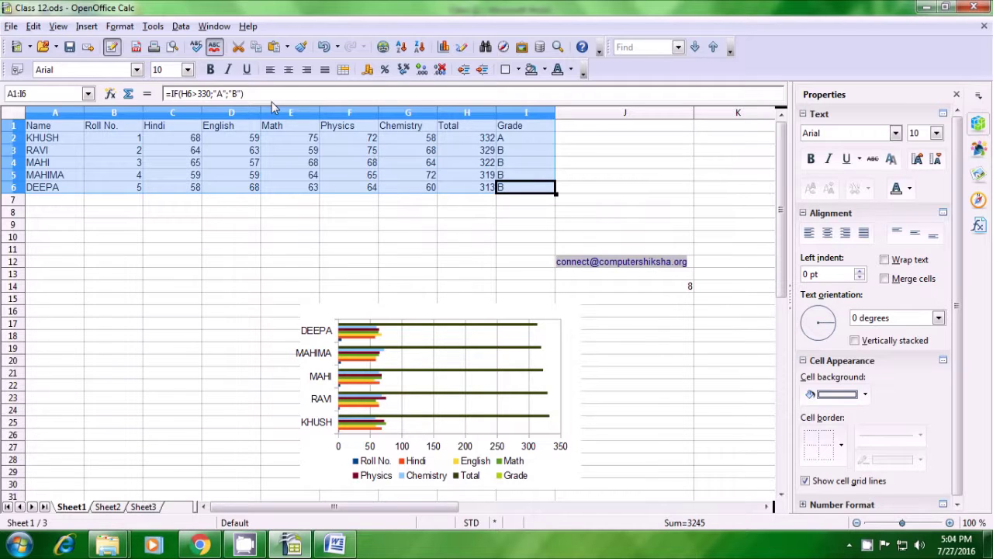
{"action": "left_click", "coordinate": [120, 26]}
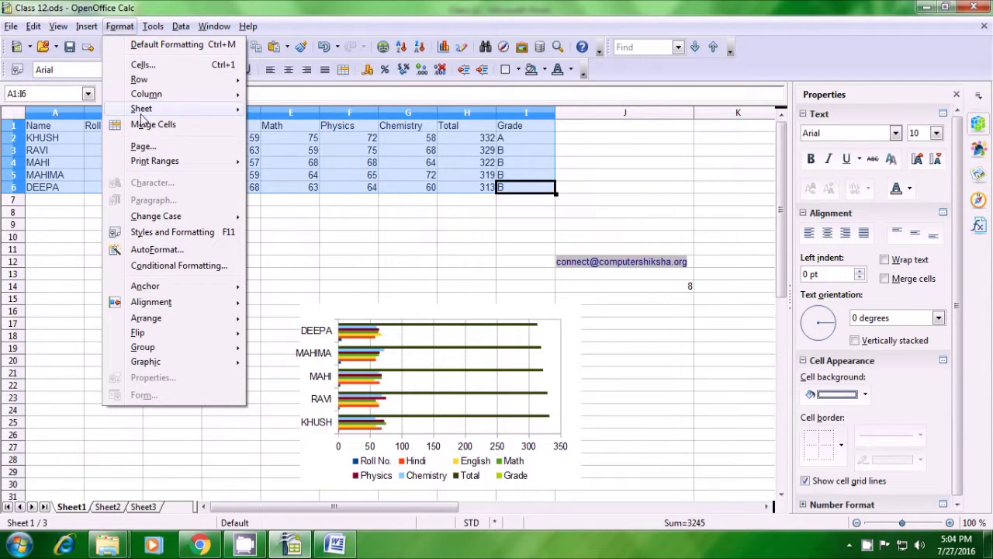
{"action": "left_click", "coordinate": [157, 265]}
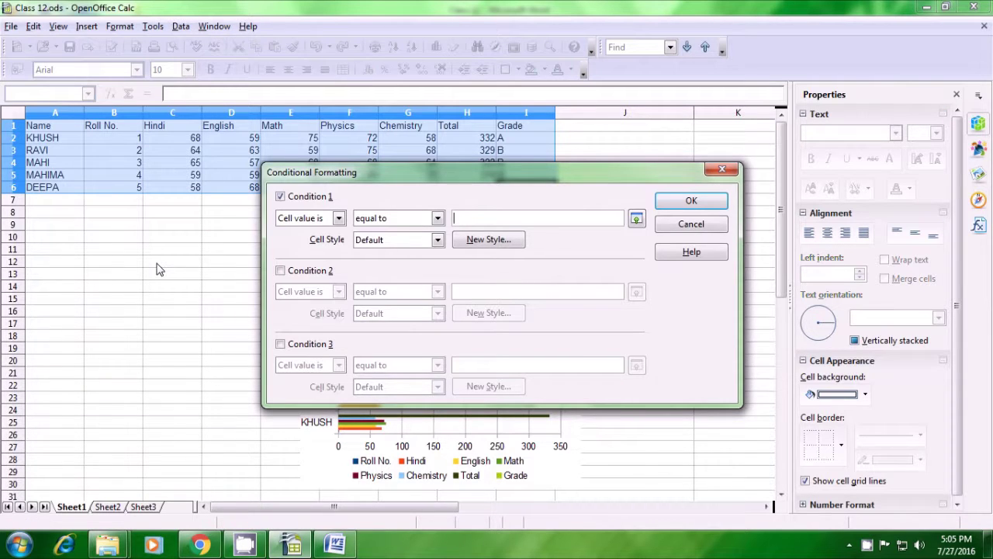
{"action": "left_click", "coordinate": [338, 224]}
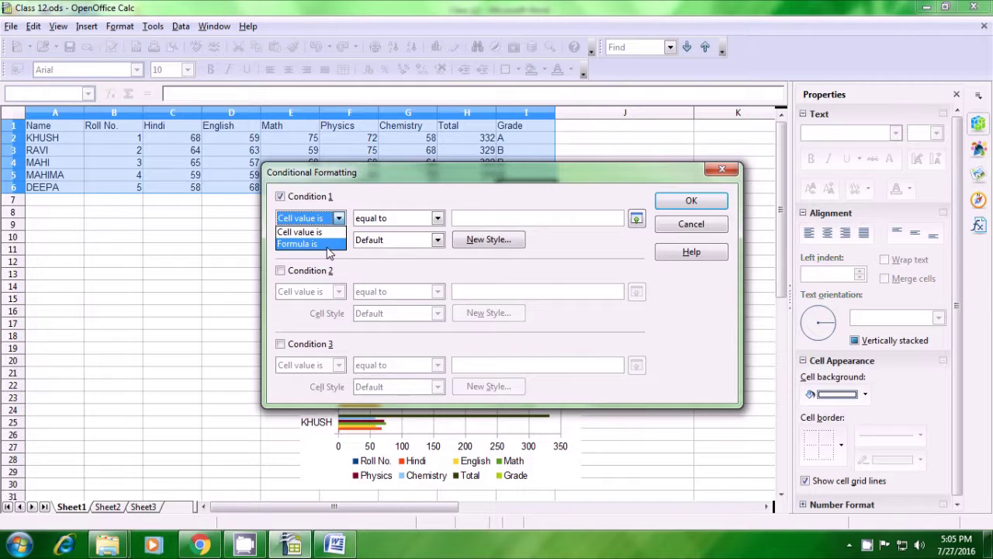
{"action": "left_click", "coordinate": [318, 241]}
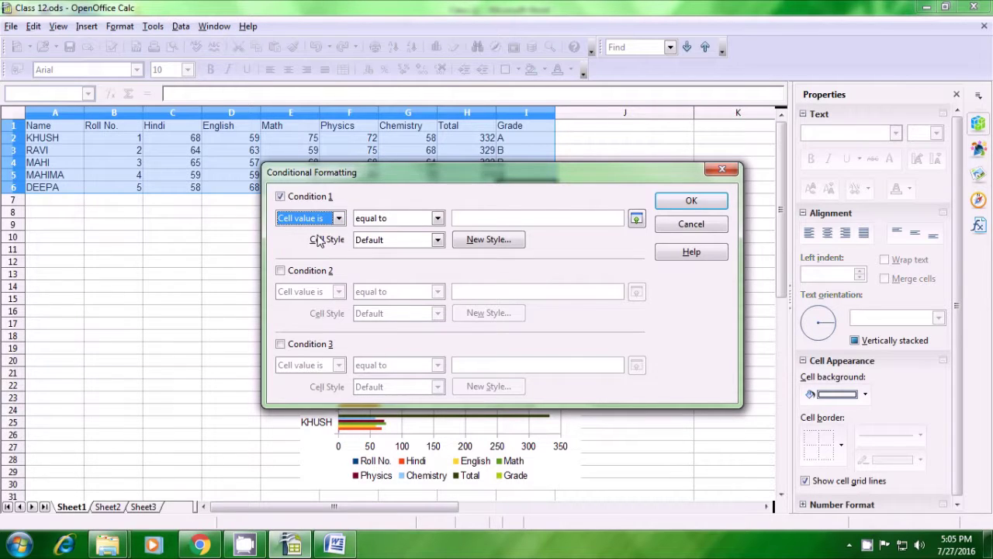
{"action": "left_click", "coordinate": [437, 220]}
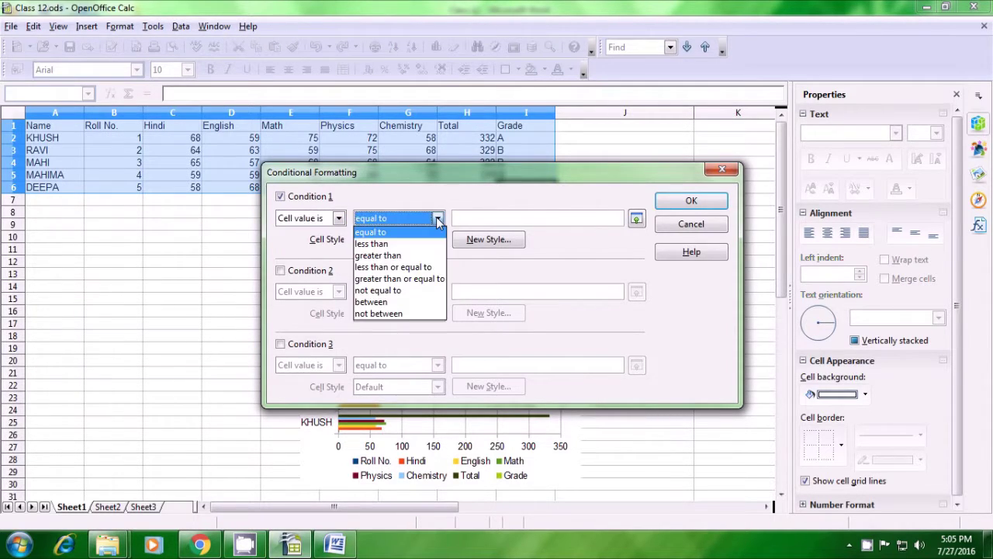
{"action": "left_click", "coordinate": [423, 256]}
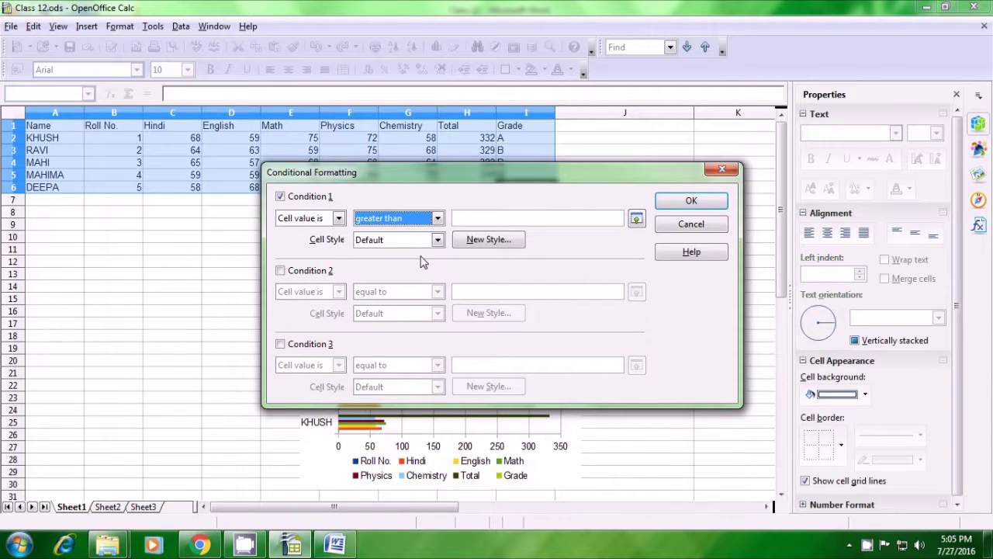
{"action": "key", "text": "Tab"}
{"action": "type", "text": "75"}
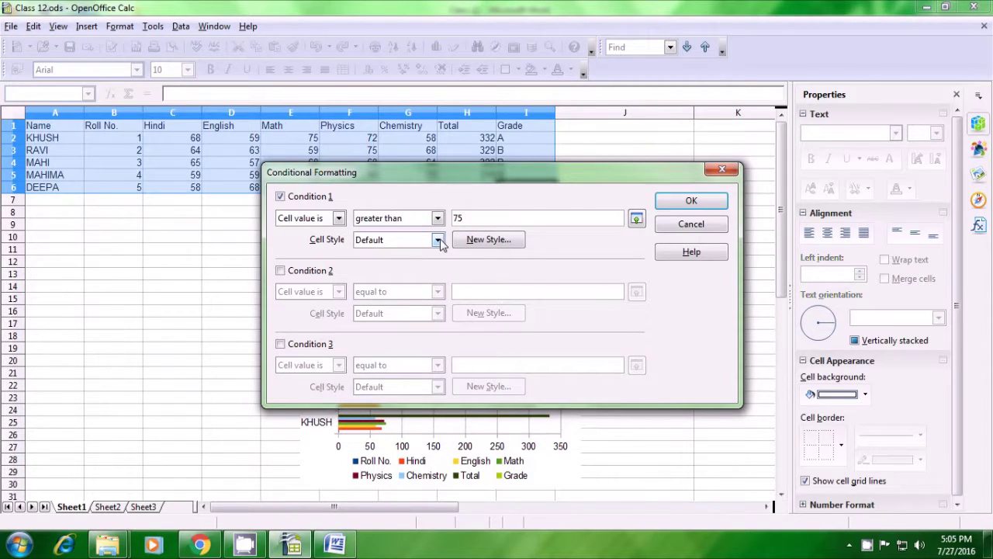
Create a new cell style for Condition 1 with the font color Green 4
{"action": "left_click", "coordinate": [438, 241]}
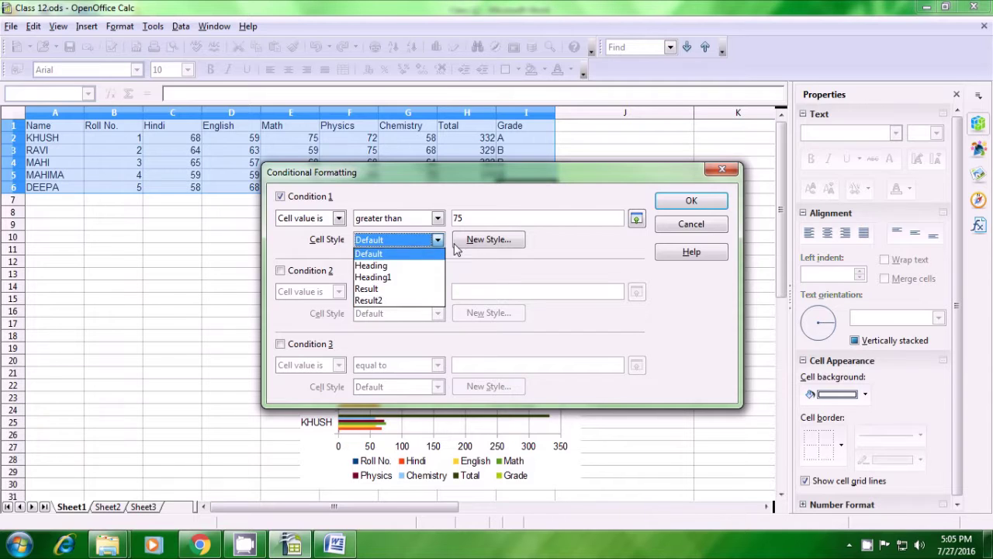
{"action": "left_click", "coordinate": [482, 244]}
{"action": "left_click", "coordinate": [482, 240]}
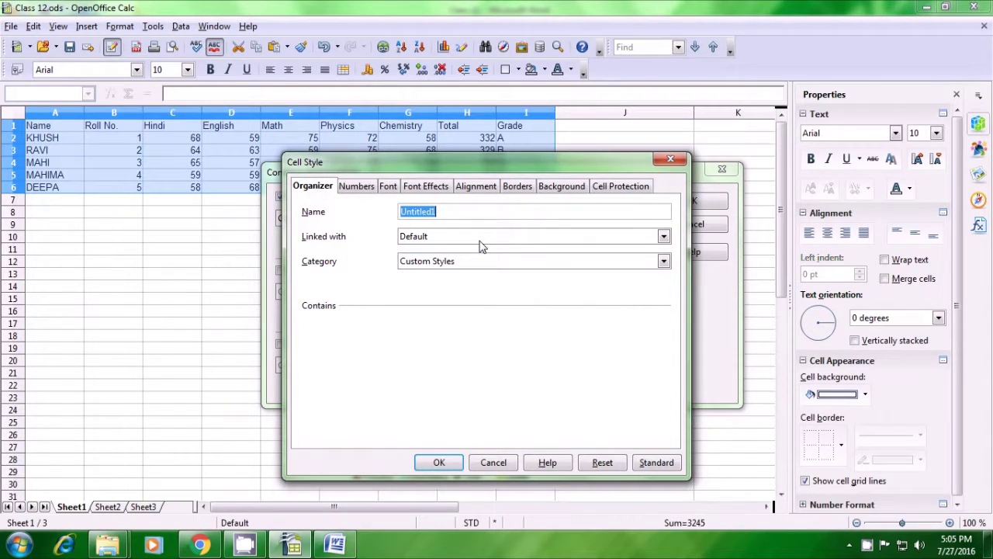
{"action": "left_click", "coordinate": [426, 186]}
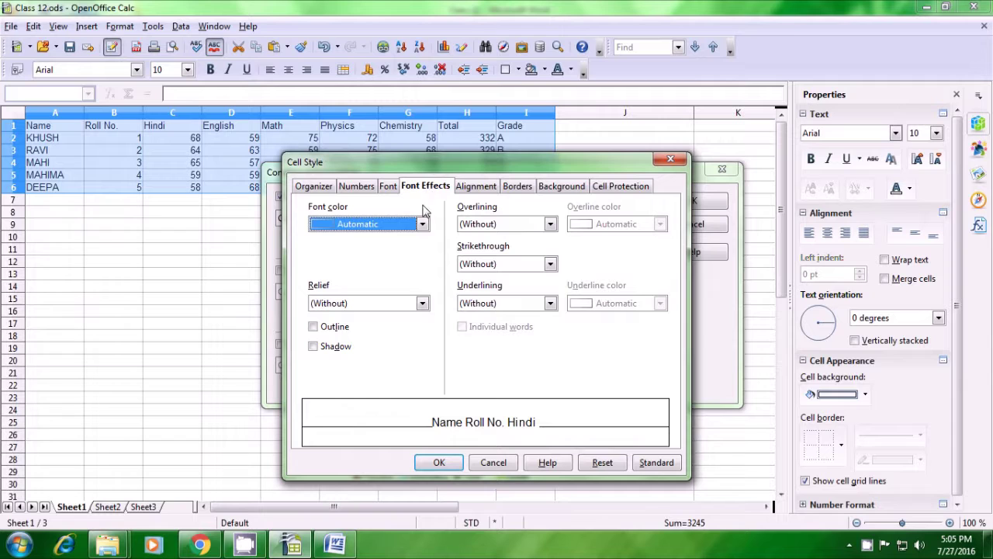
{"action": "left_click", "coordinate": [423, 224]}
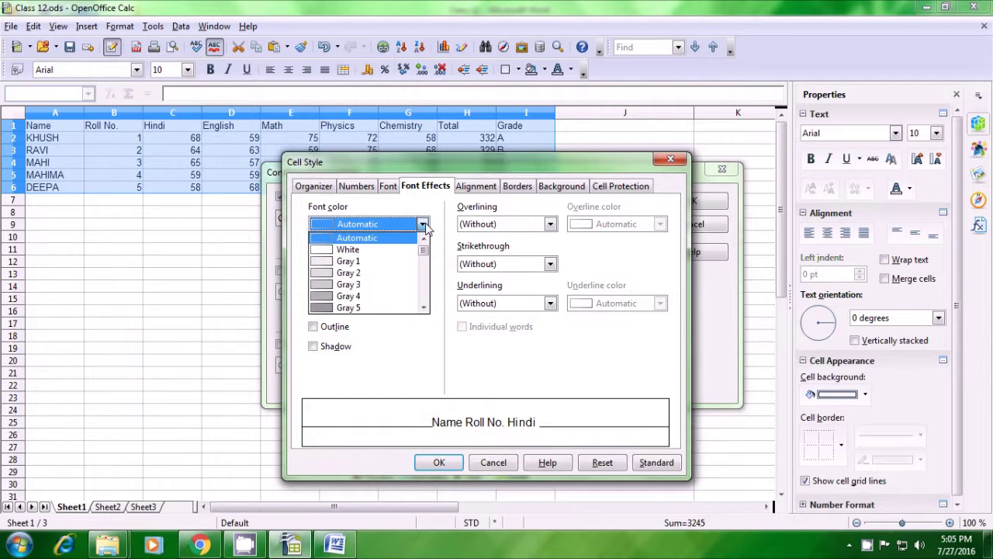
{"action": "scroll", "coordinate": [352, 244], "scroll_direction": "down", "scroll_amount": 10}
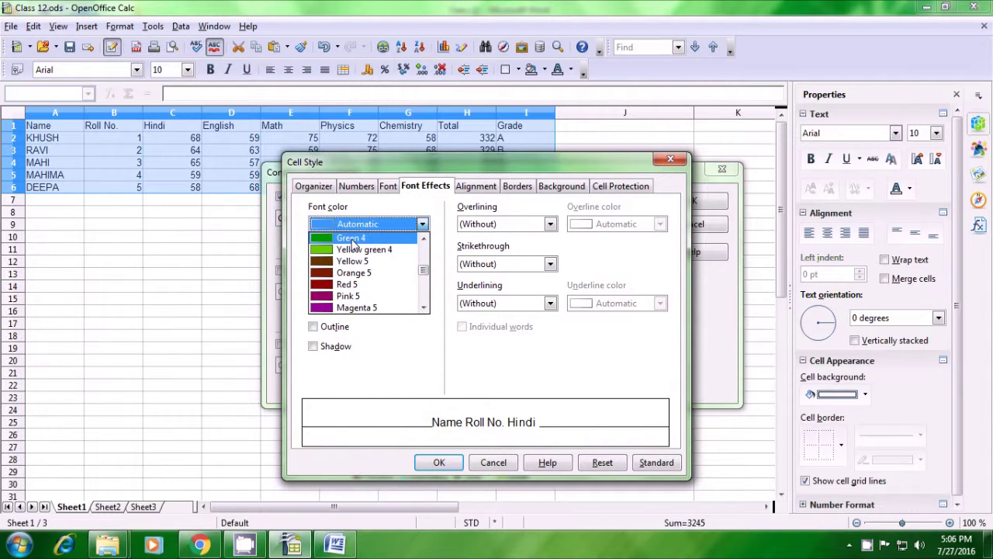
{"action": "left_click", "coordinate": [351, 238]}
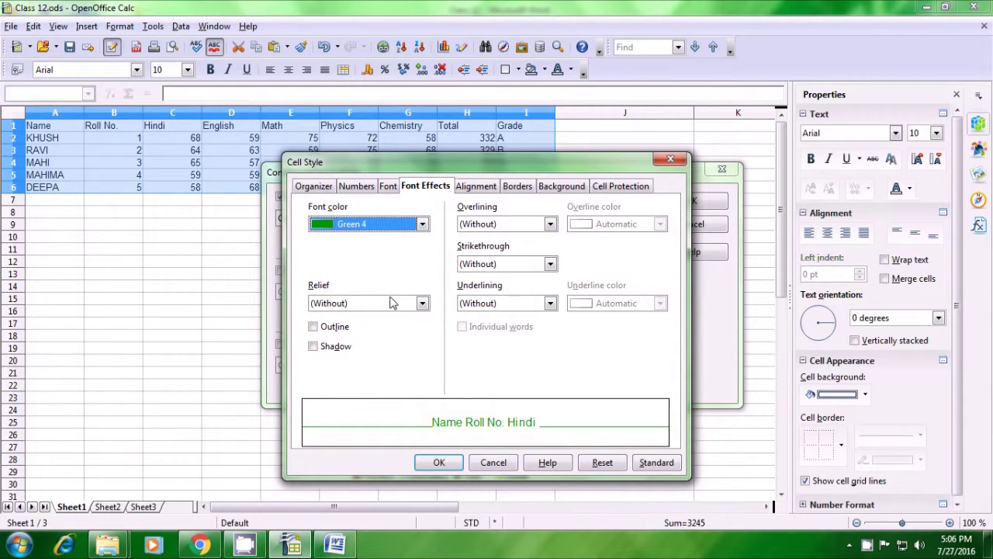
{"action": "left_click", "coordinate": [439, 462]}
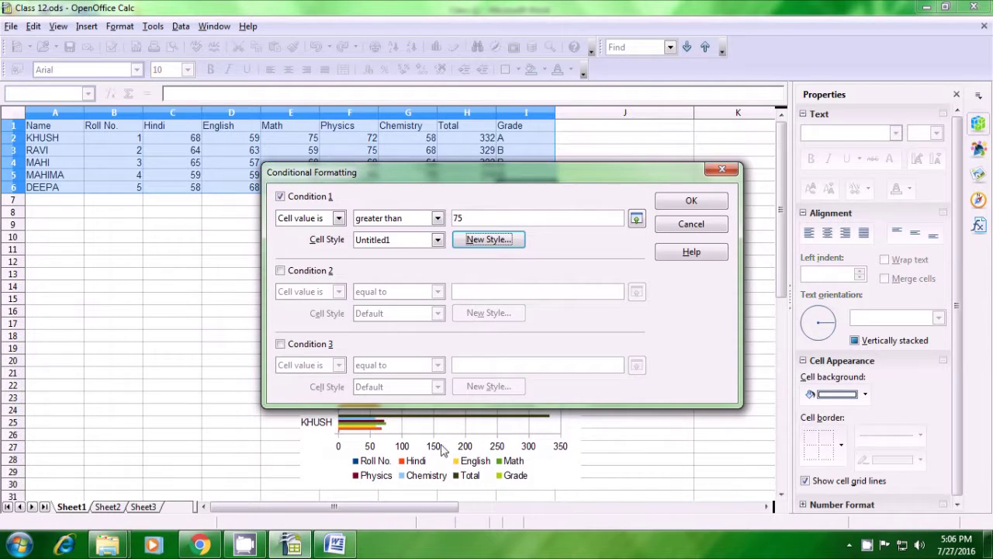
Enable Condition 2 and define it as cell value less than 75
{"action": "left_click", "coordinate": [280, 271]}
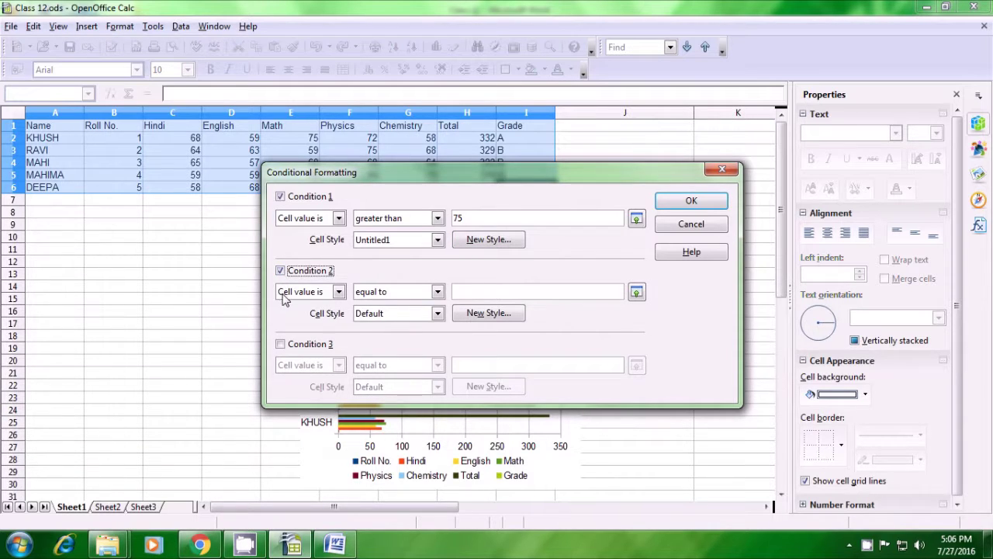
{"action": "left_click", "coordinate": [437, 293]}
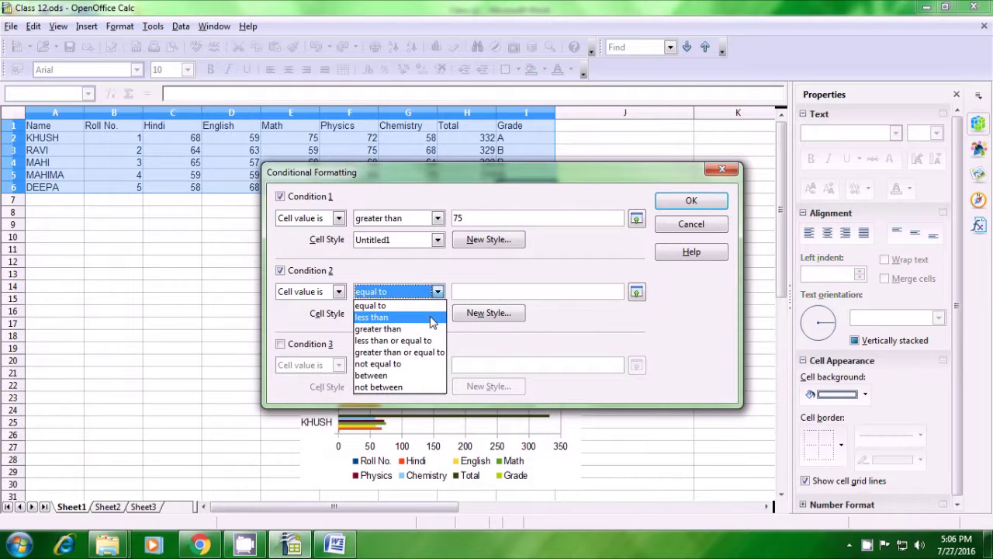
{"action": "left_click", "coordinate": [432, 318]}
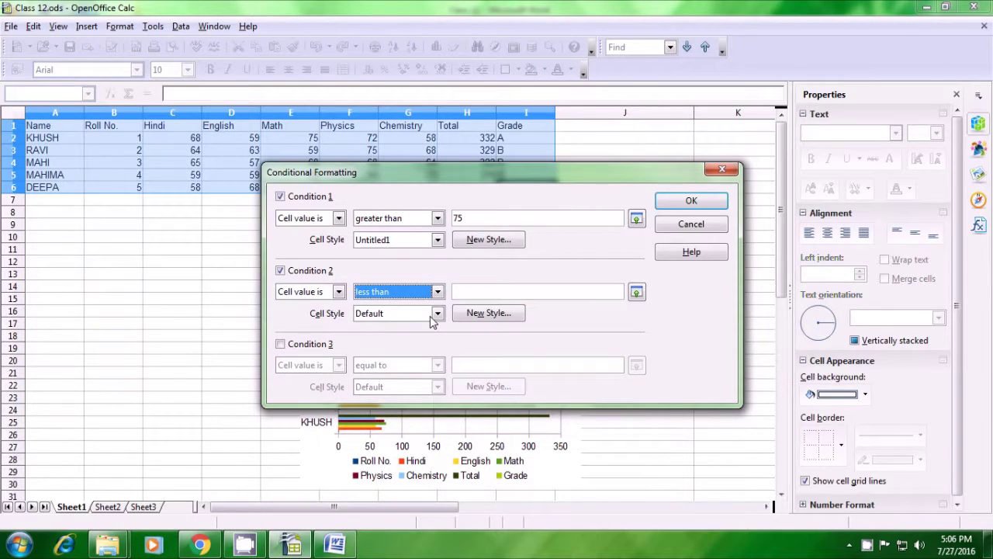
{"action": "left_click", "coordinate": [463, 292]}
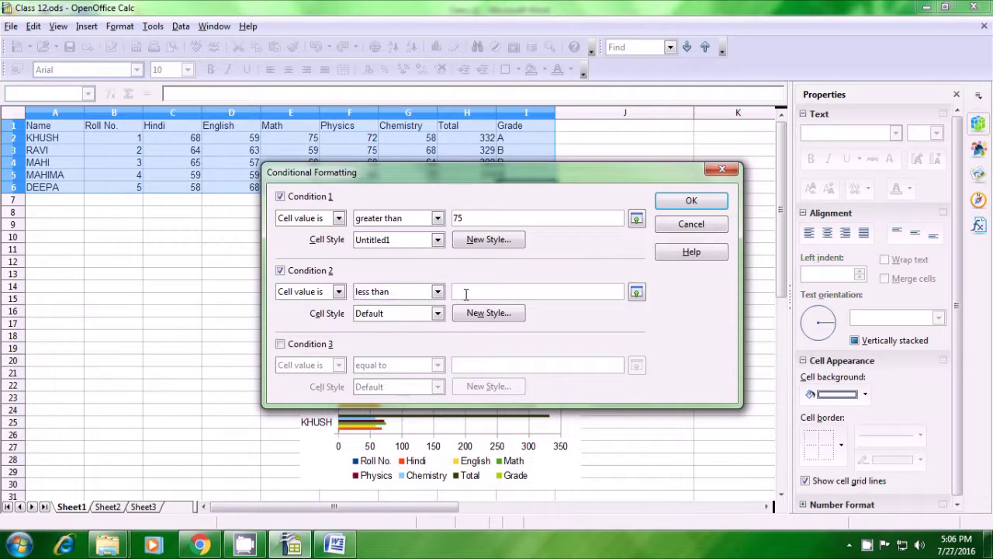
{"action": "type", "text": "75"}
Create a new cell style for Condition 2 with the font color Red 3
{"action": "left_click", "coordinate": [475, 313]}
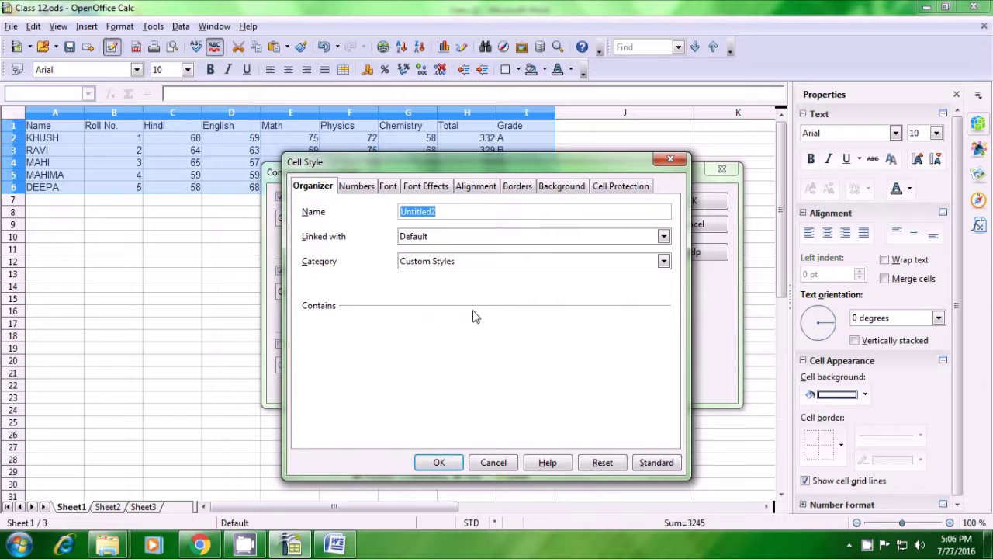
{"action": "left_click", "coordinate": [417, 187]}
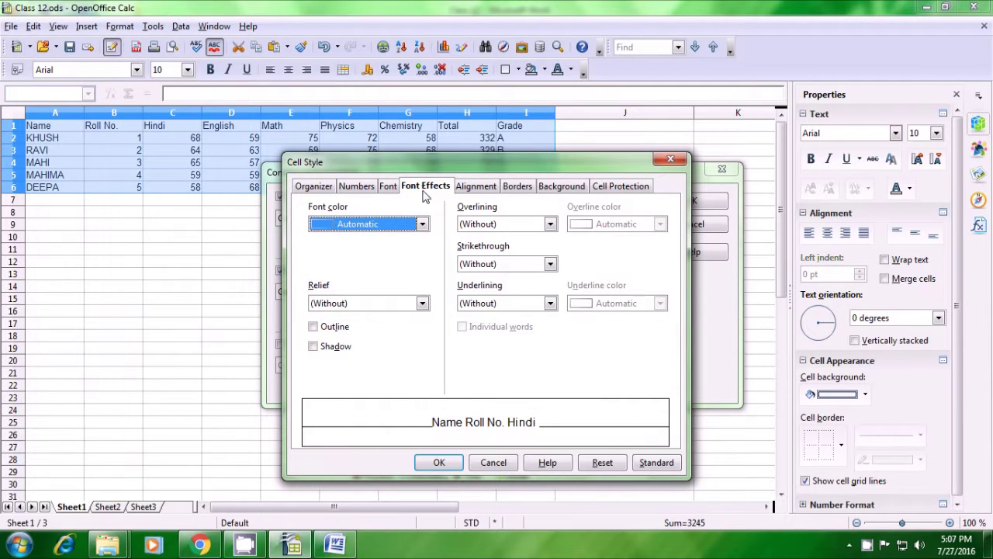
{"action": "left_click", "coordinate": [422, 224]}
{"action": "left_click_drag", "start_coordinate": [424, 254], "coordinate": [428, 269]}
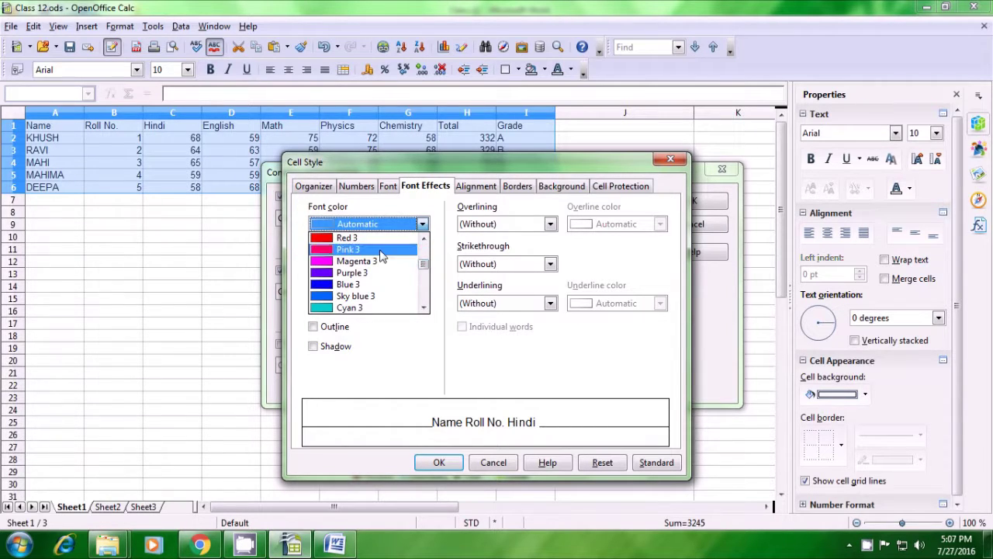
{"action": "left_click", "coordinate": [337, 239]}
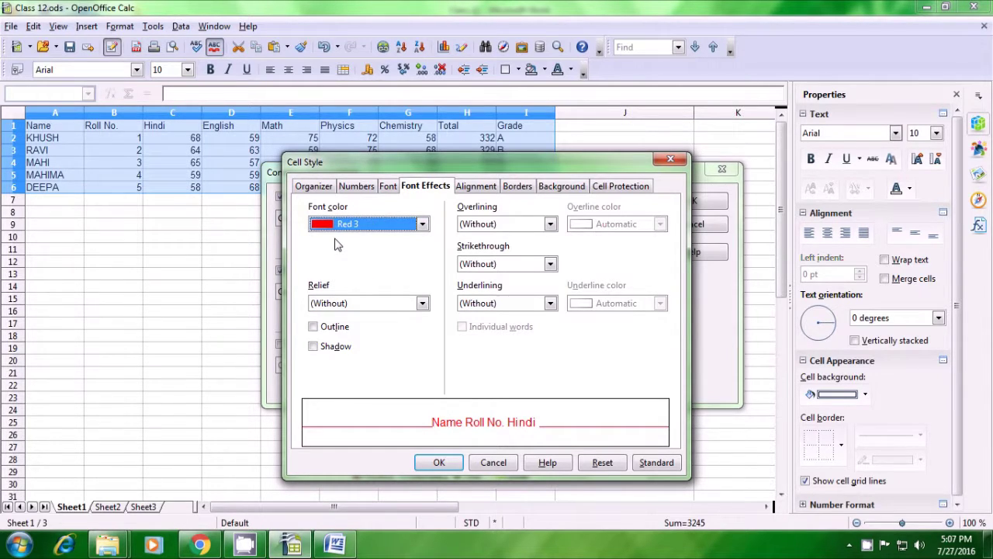
{"action": "left_click", "coordinate": [456, 466]}
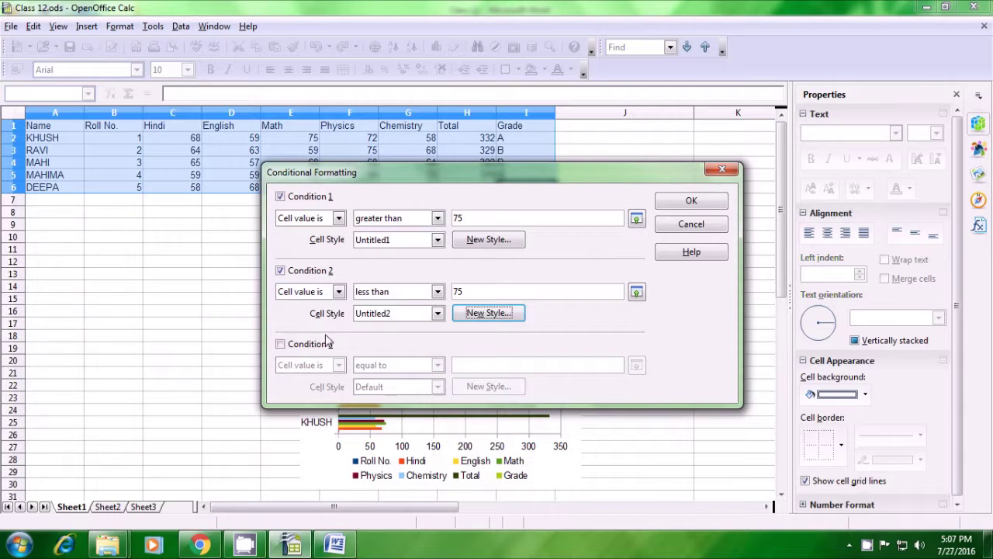
Add Condition 3 as cell value equal to 75 with the Default style and apply the conditional formatting to the marks table
{"action": "left_click", "coordinate": [281, 344]}
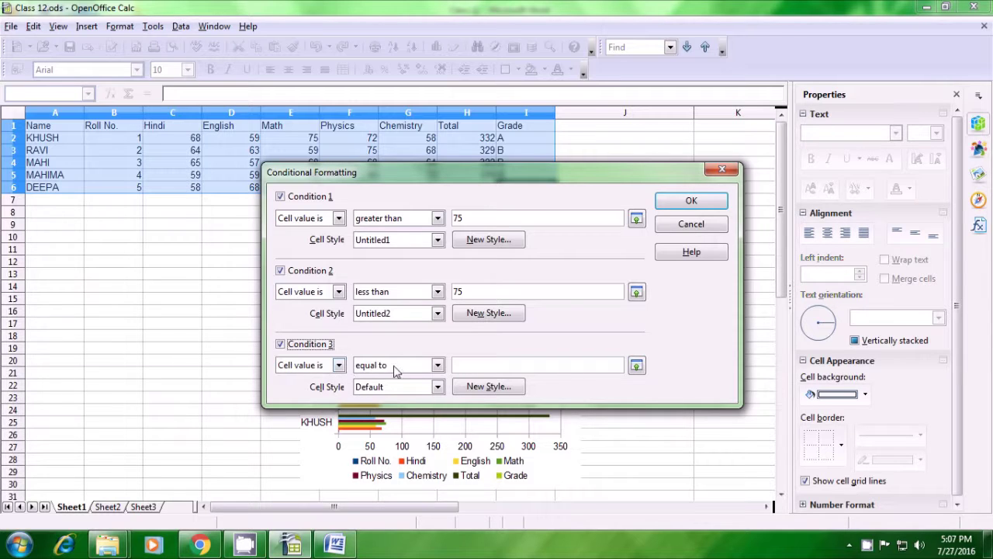
{"action": "left_click", "coordinate": [477, 365]}
{"action": "type", "text": "75"}
{"action": "left_click", "coordinate": [660, 204]}
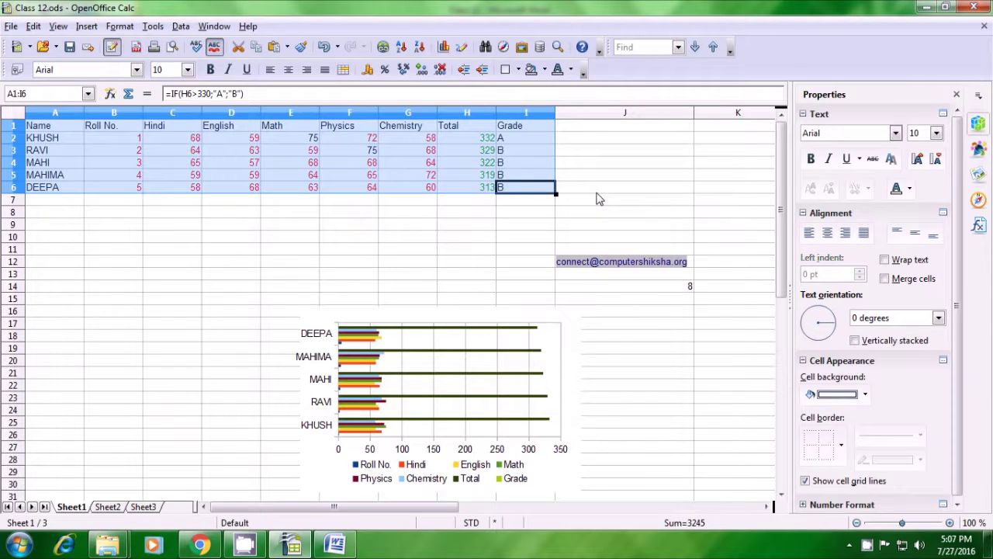
{"action": "left_click", "coordinate": [184, 255]}
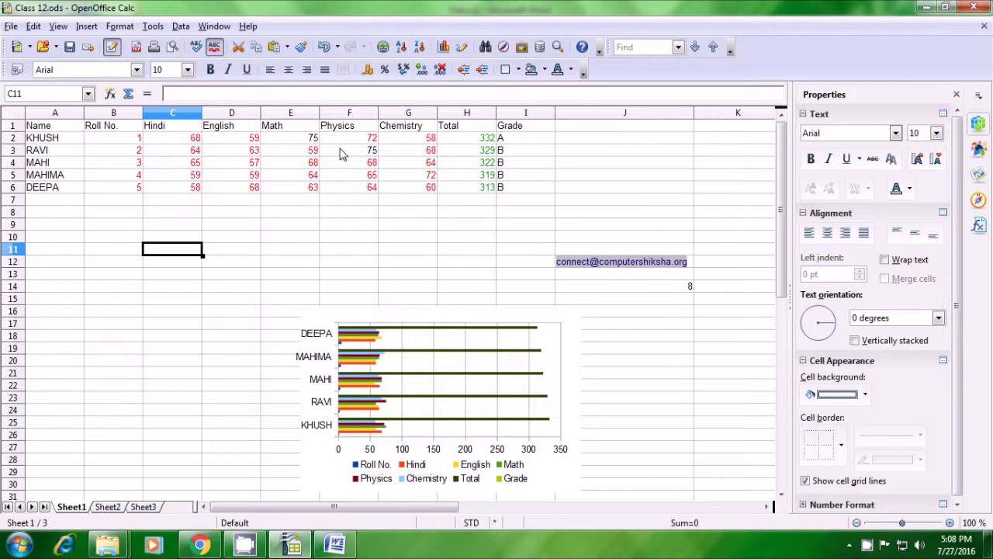
{"action": "left_click", "coordinate": [315, 140]}
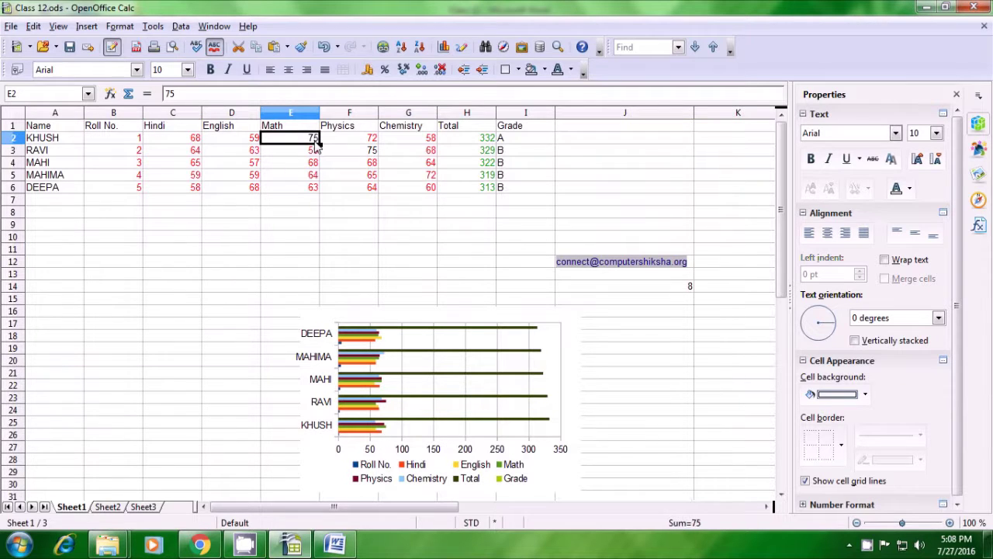
{"action": "left_click", "coordinate": [361, 152]}
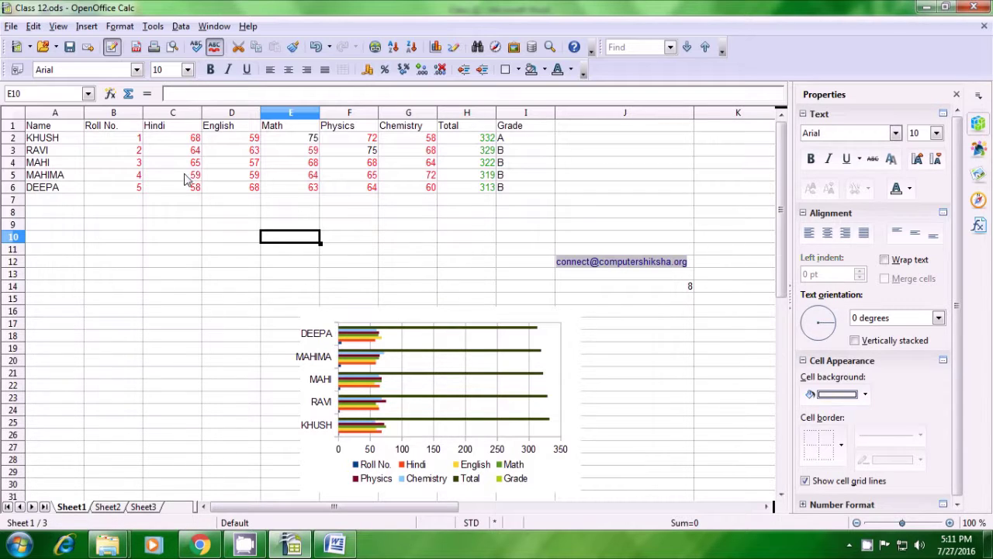
Set the font of the header row A1:I1 to Arial Black
{"action": "left_click_drag", "start_coordinate": [55, 127], "coordinate": [502, 130]}
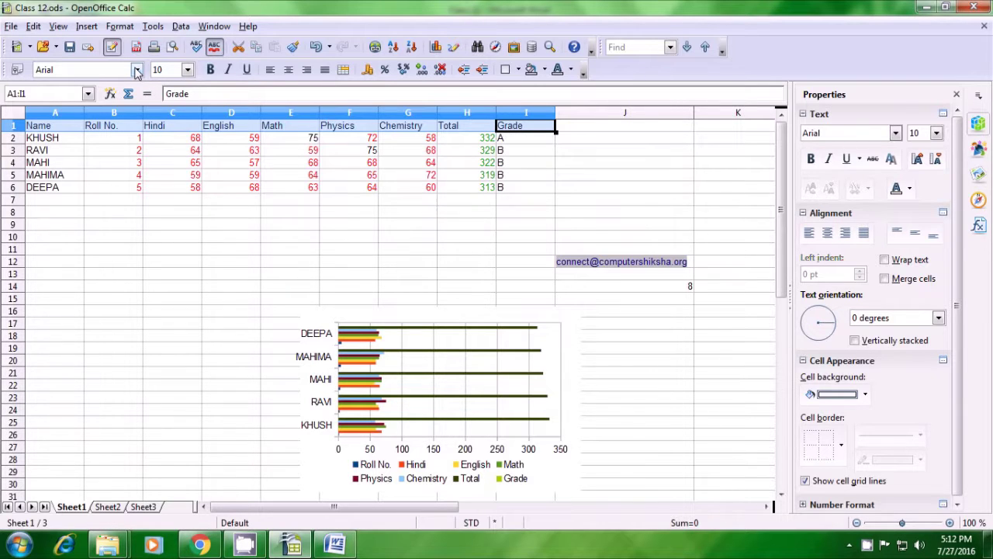
{"action": "left_click", "coordinate": [136, 71]}
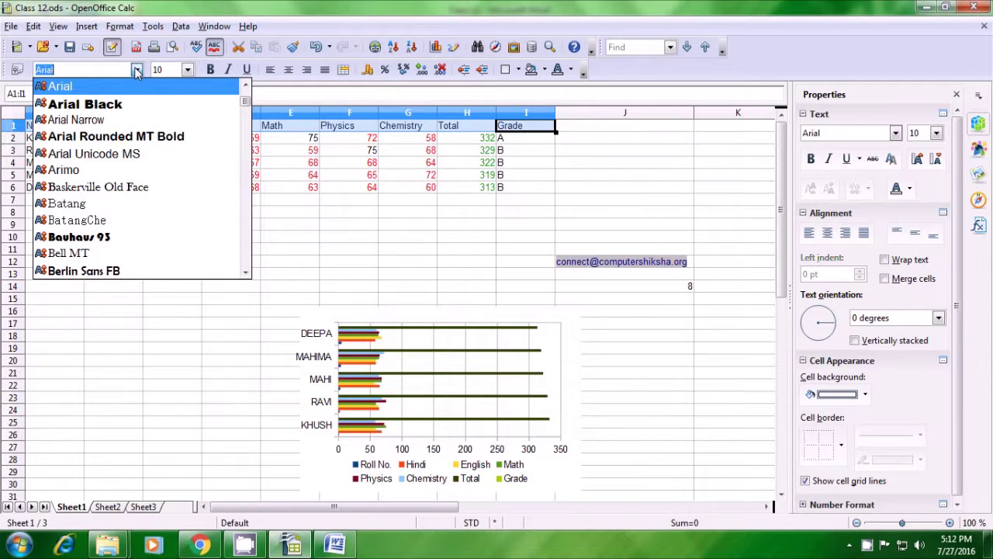
{"action": "left_click", "coordinate": [137, 108]}
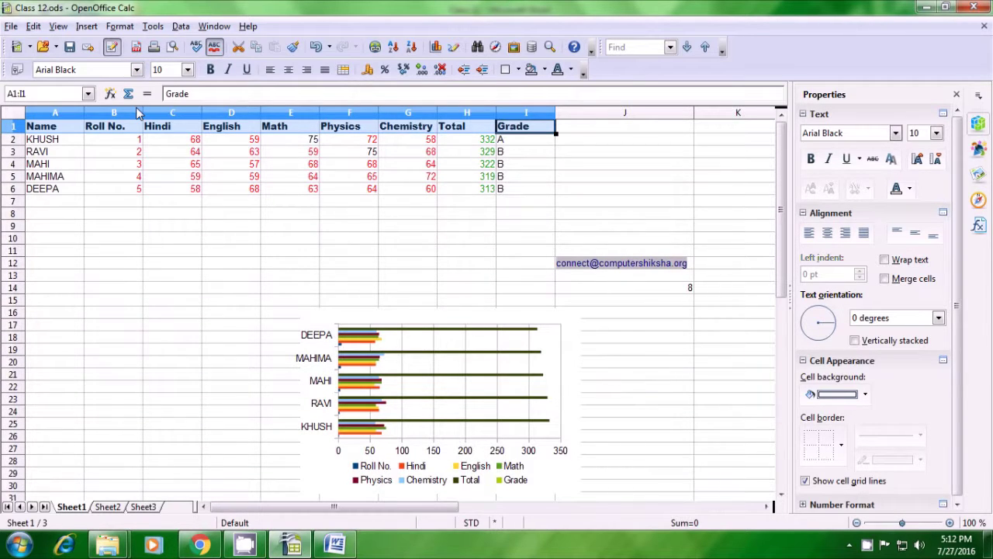
{"action": "left_click", "coordinate": [284, 218]}
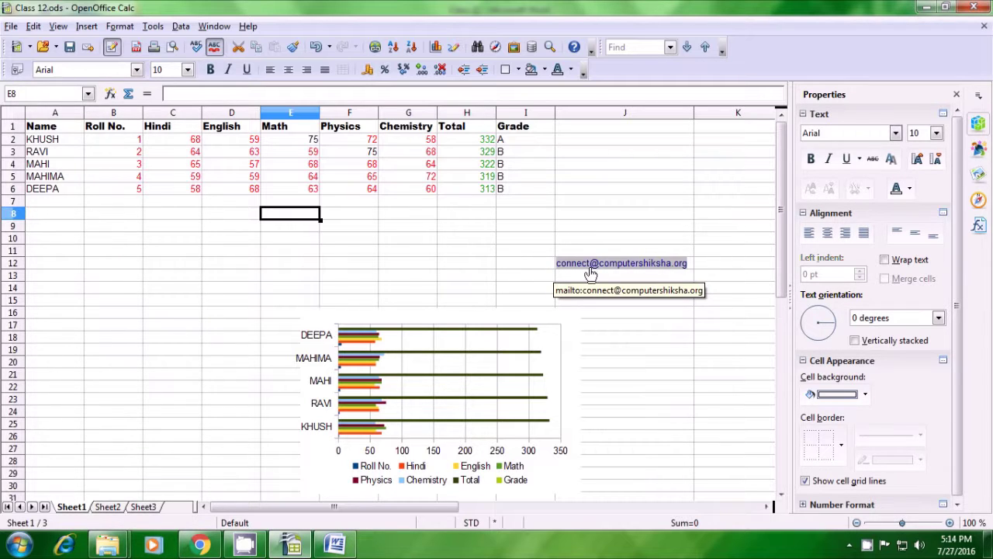
Split the e-mail address in J12 into columns with only the custom separators "@,.", and fit column J's width to its content
{"action": "left_click", "coordinate": [690, 265]}
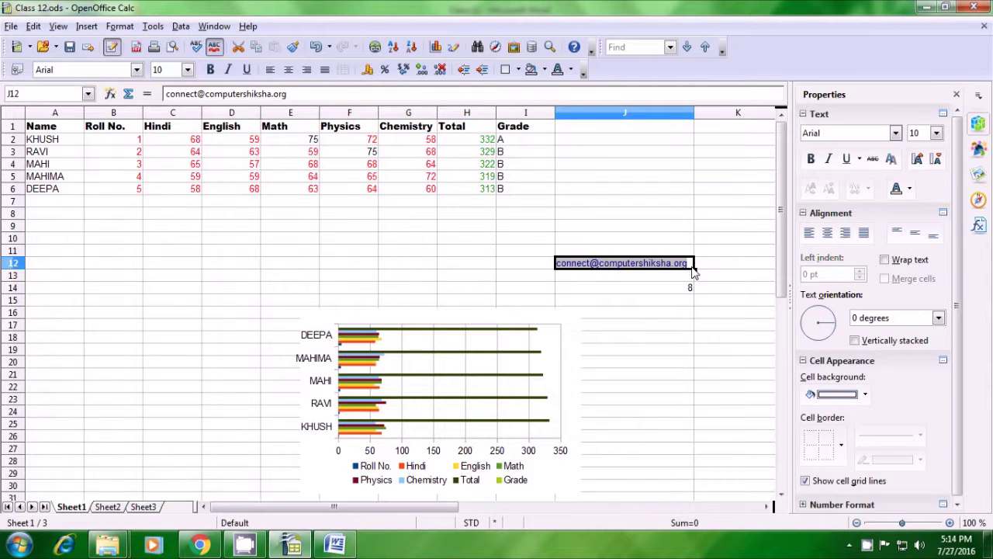
{"action": "left_click", "coordinate": [180, 26]}
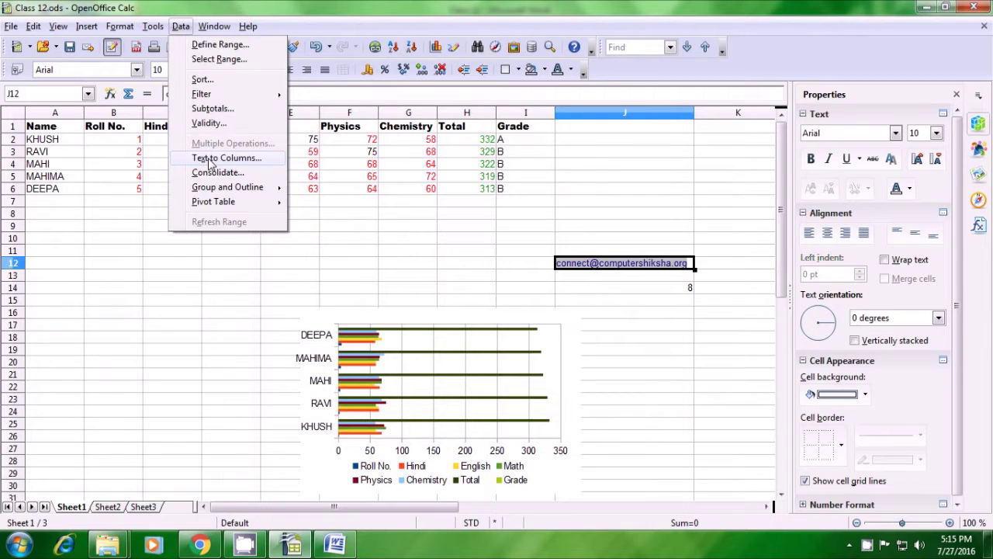
{"action": "left_click", "coordinate": [209, 159]}
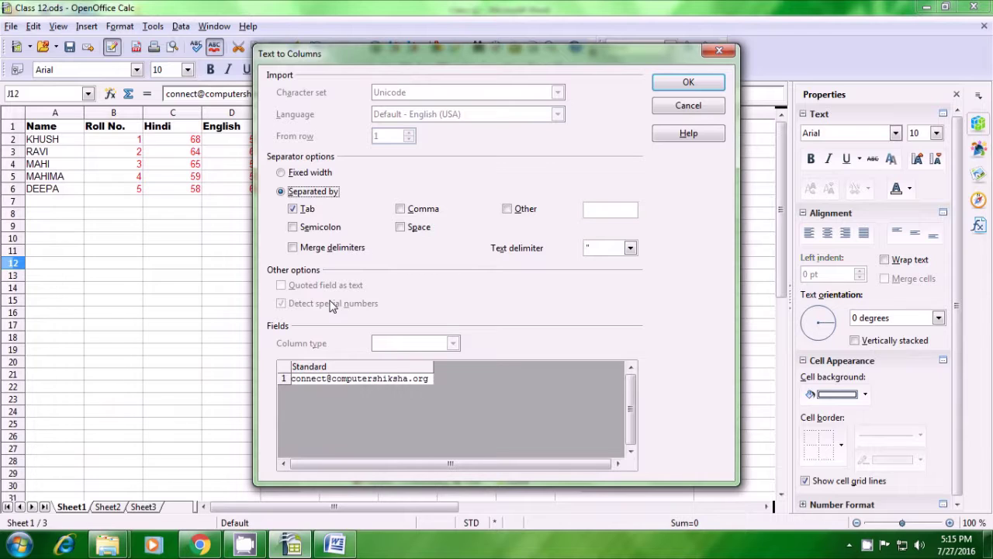
{"action": "left_click", "coordinate": [302, 214]}
{"action": "left_click", "coordinate": [508, 210]}
{"action": "type", "text": "@,"}
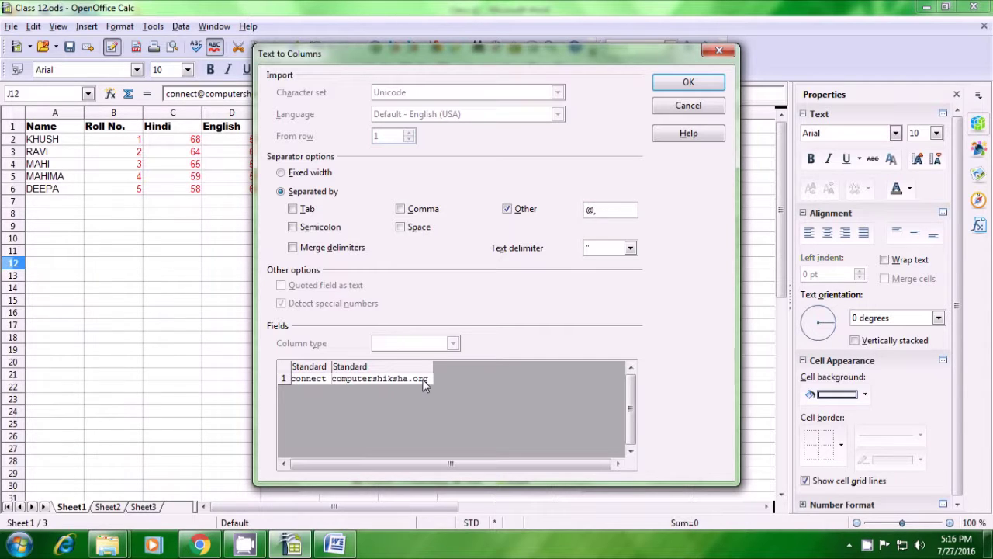
{"action": "type", "text": "."}
{"action": "left_click", "coordinate": [688, 82]}
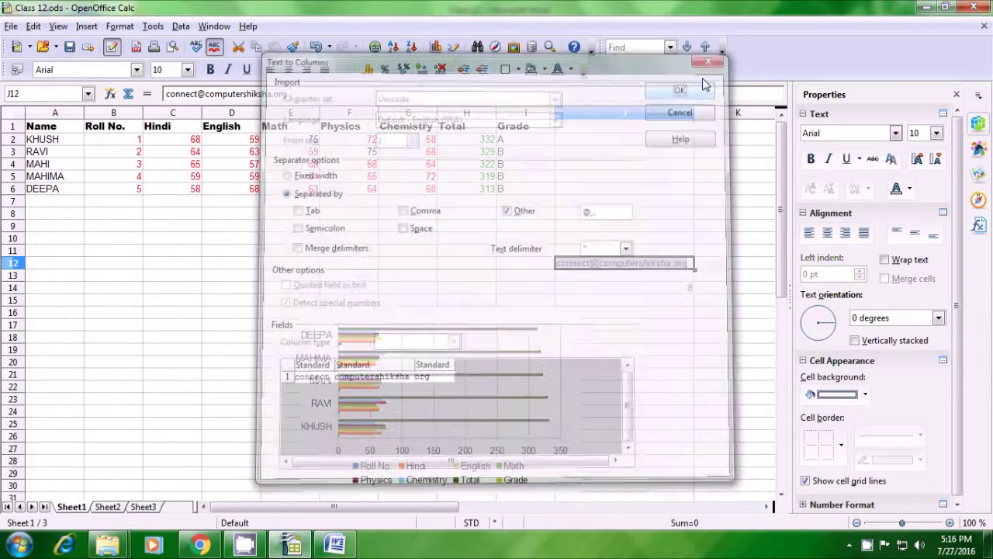
{"action": "left_click", "coordinate": [609, 315]}
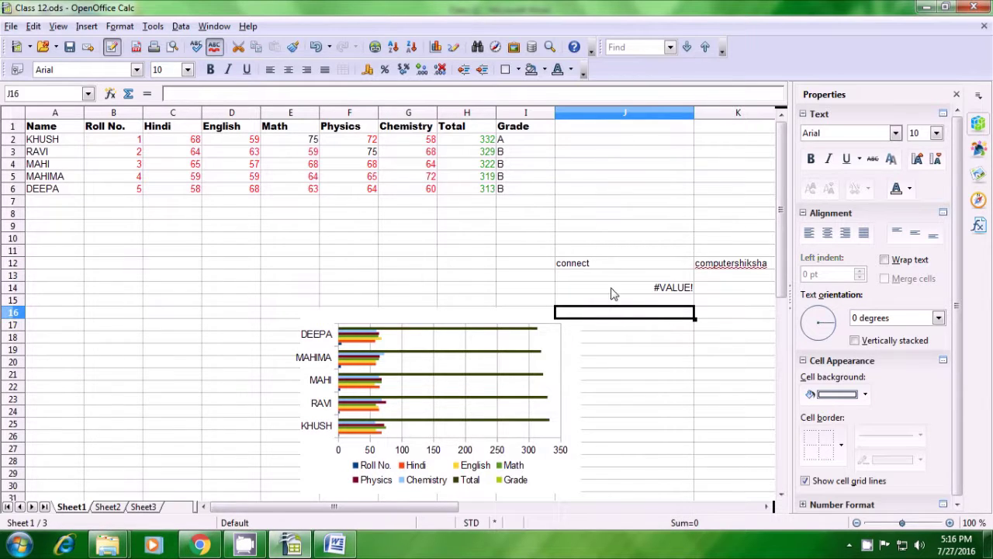
{"action": "double_click", "coordinate": [694, 112]}
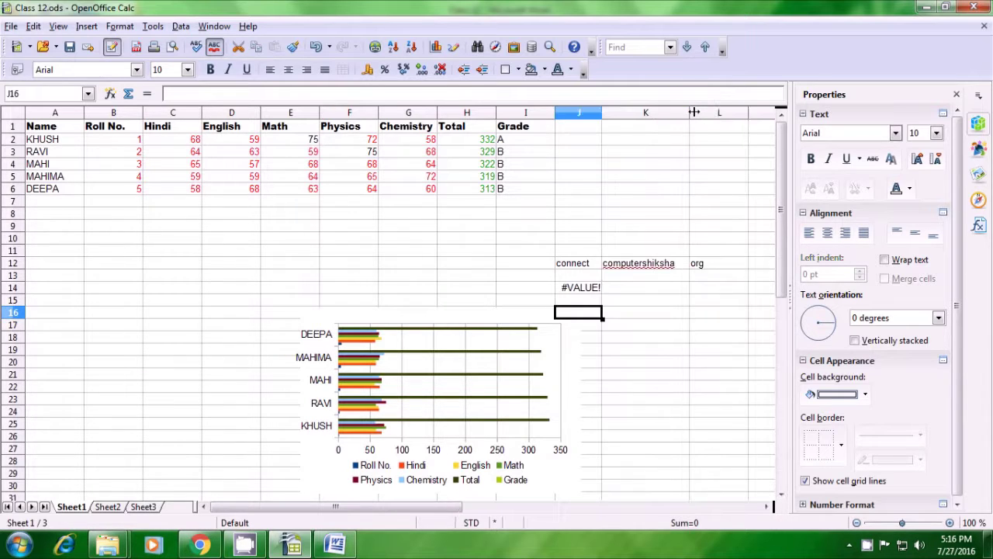